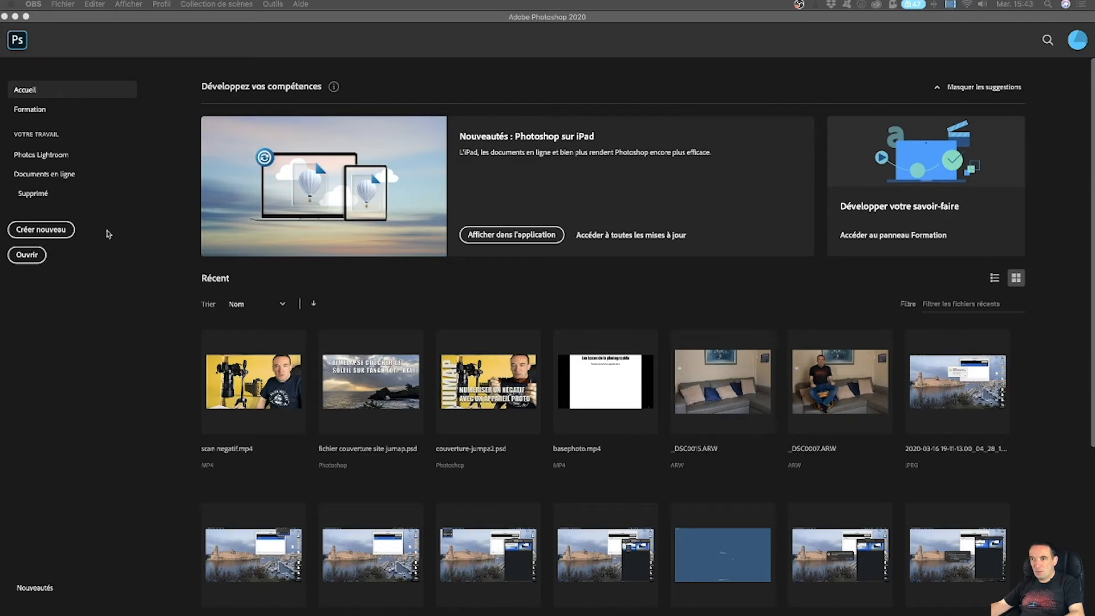
{"action": "left_click", "coordinate": [95, 4]}
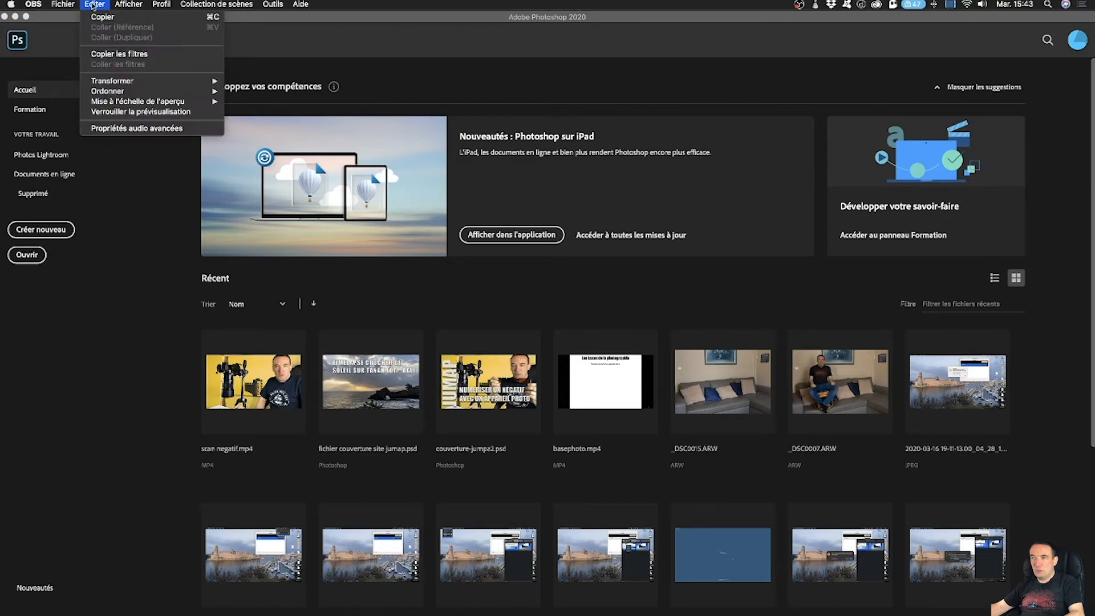
{"action": "mouse_move", "coordinate": [69, 7]}
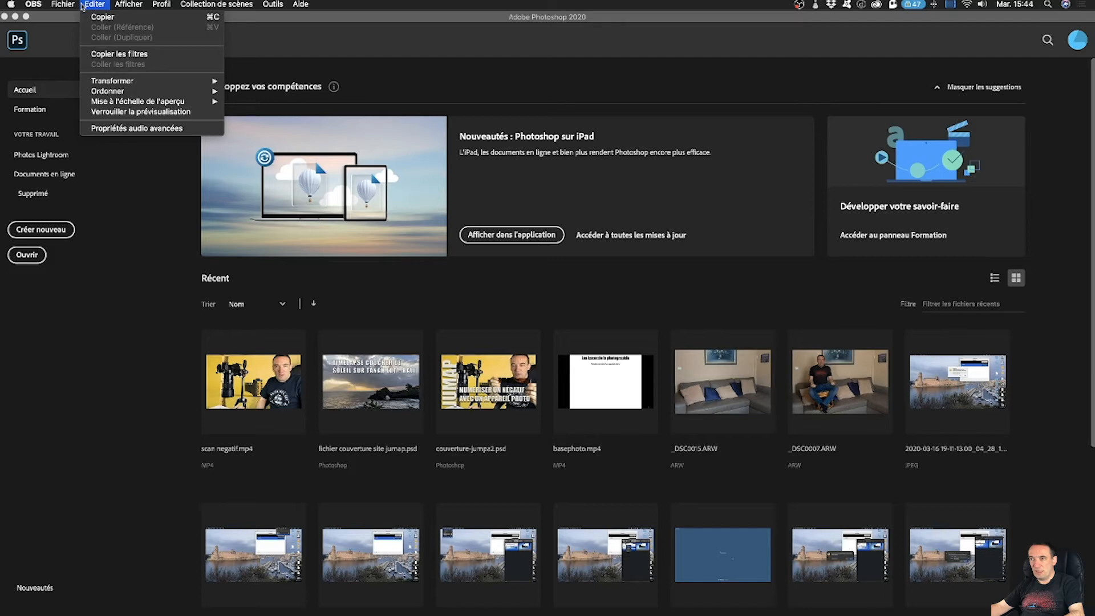
{"action": "left_click", "coordinate": [79, 271]}
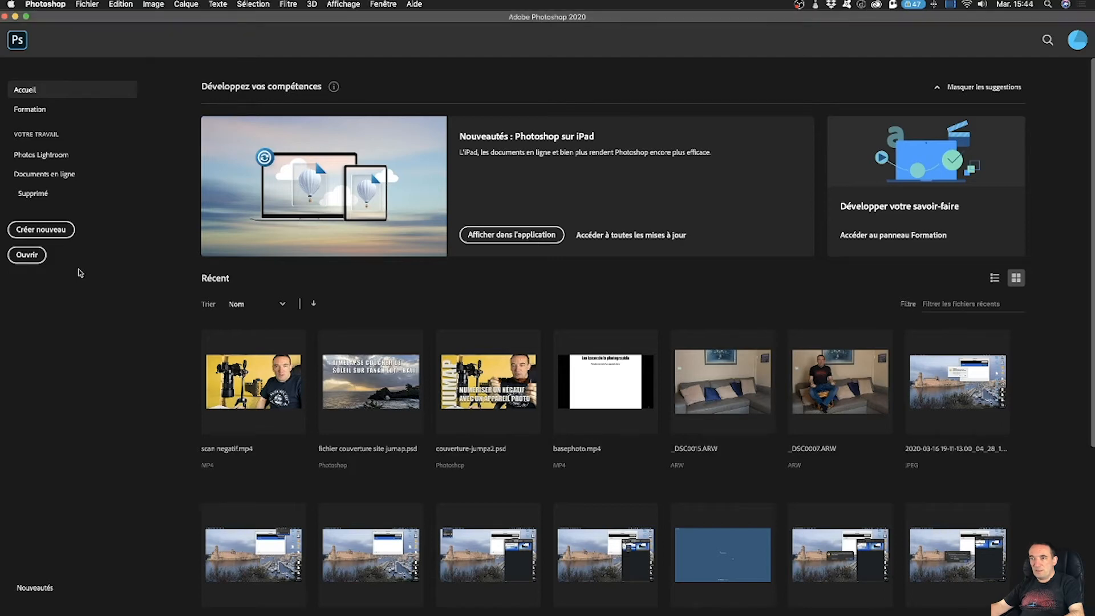
Load _DSC0007.ARW and _DSC0015.ARW into a stack of layers with automatic alignment of the source images
{"action": "left_click", "coordinate": [89, 7]}
{"action": "mouse_move", "coordinate": [200, 262]}
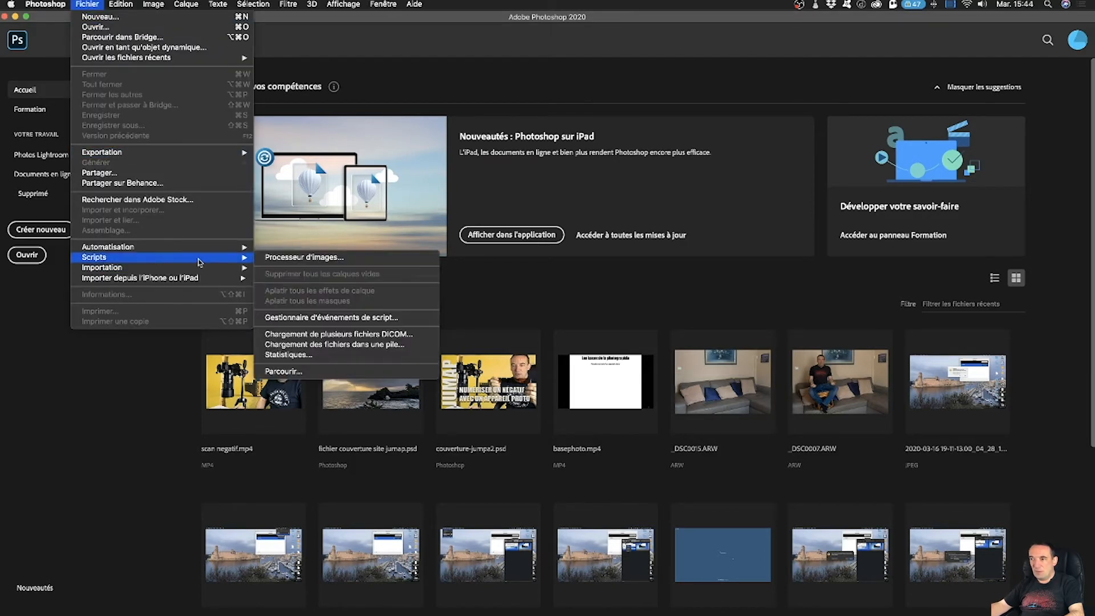
{"action": "left_click", "coordinate": [364, 347]}
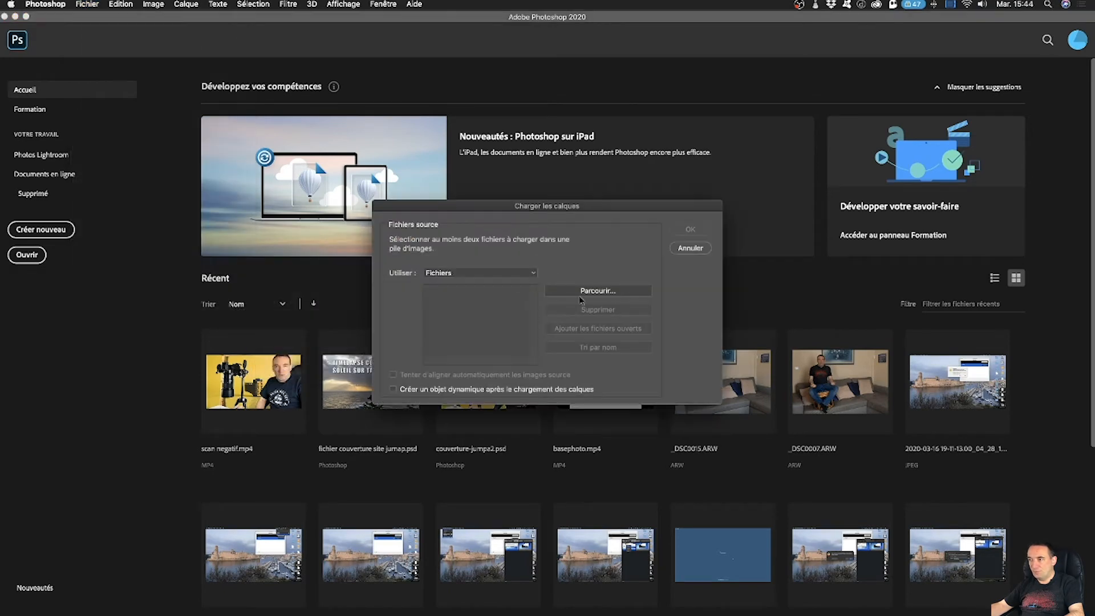
{"action": "left_click", "coordinate": [582, 293]}
{"action": "left_click_drag", "start_coordinate": [489, 184], "coordinate": [458, 164]}
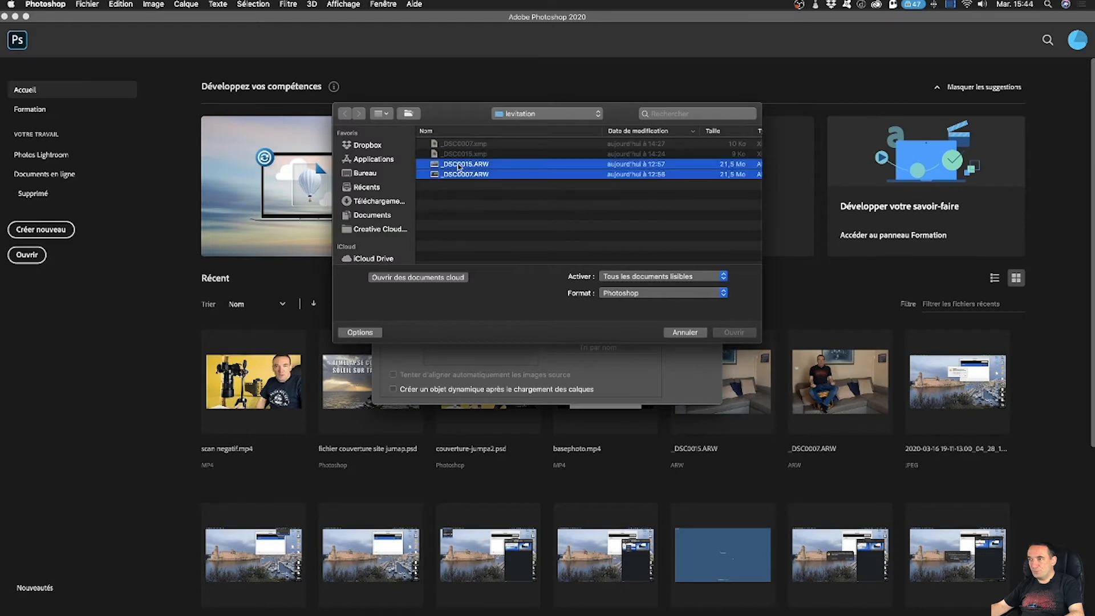
{"action": "left_click", "coordinate": [734, 332]}
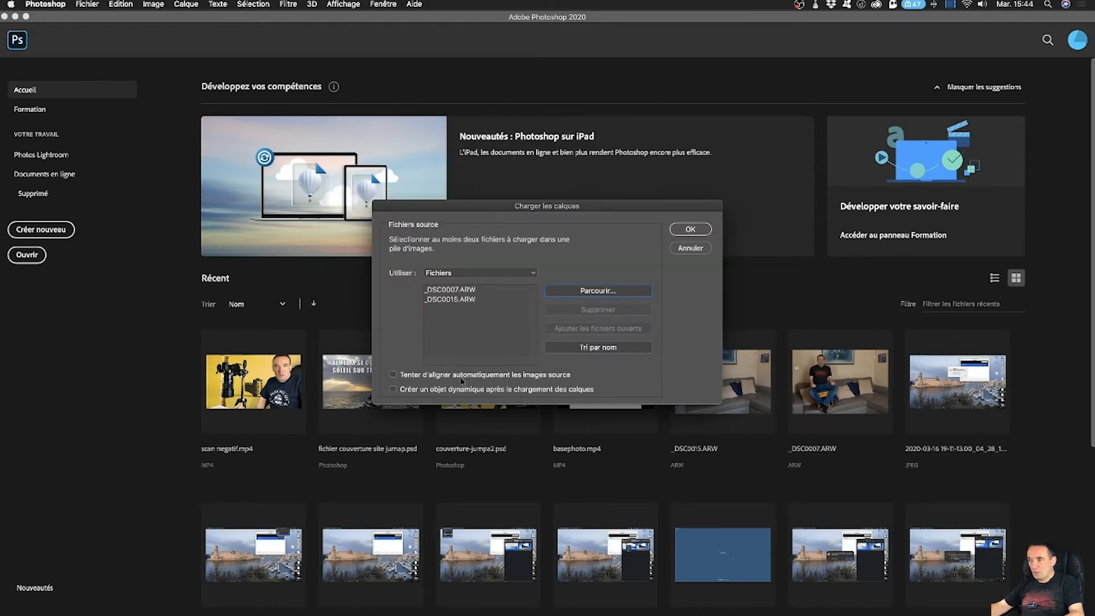
{"action": "left_click", "coordinate": [462, 380]}
{"action": "left_click", "coordinate": [688, 230]}
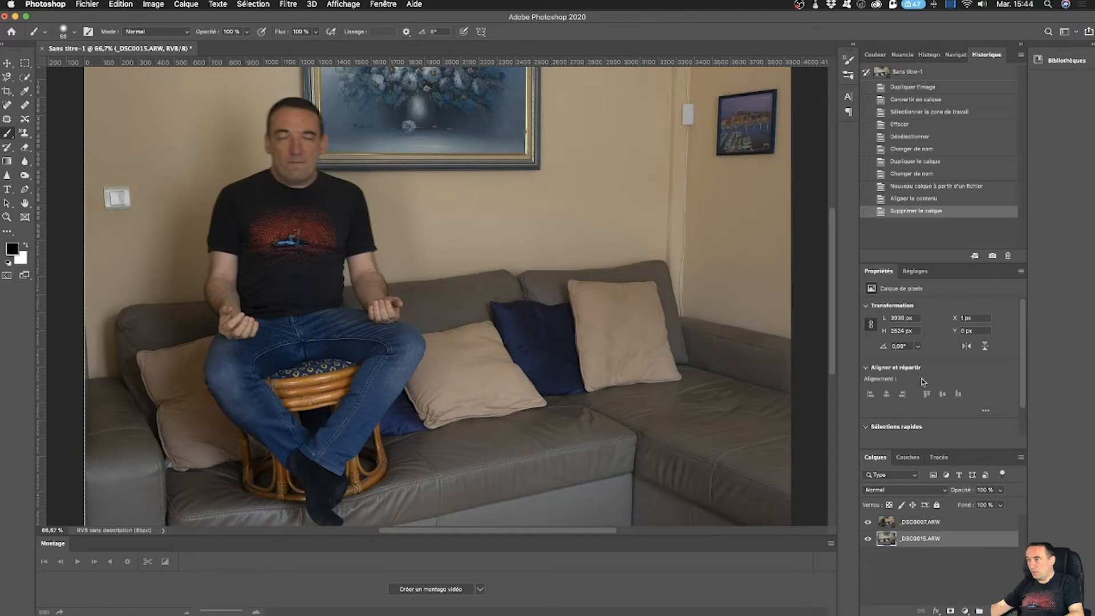
Compare the seated-man photo with the empty sofa photo by toggling the visibility of the _DSC0007.ARW layer
{"action": "left_click", "coordinate": [868, 525]}
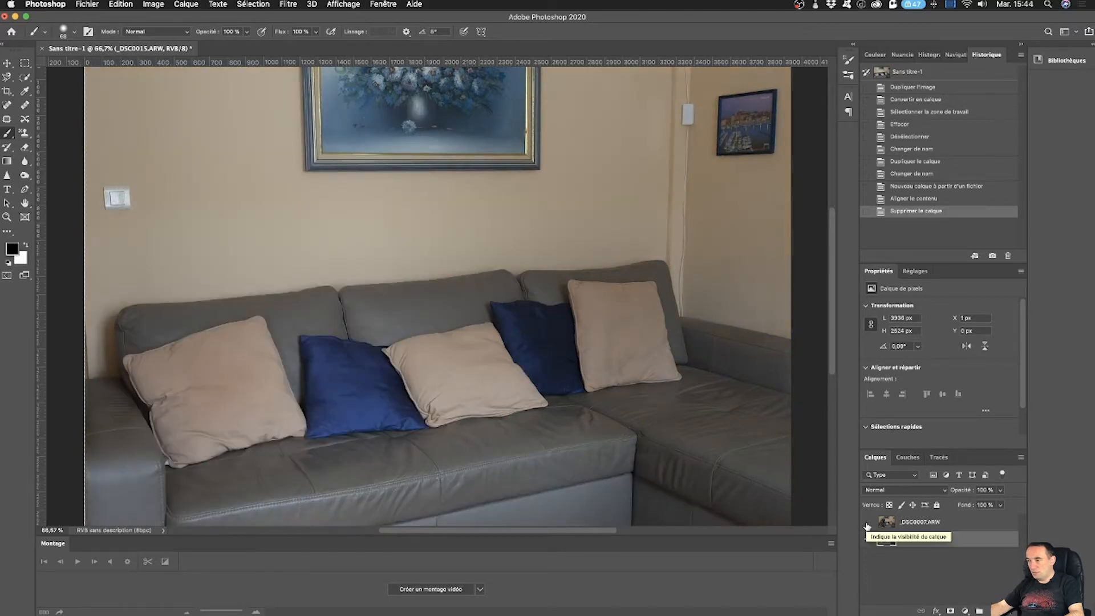
{"action": "left_click", "coordinate": [868, 525]}
{"action": "left_click", "coordinate": [868, 525]}
{"action": "left_click", "coordinate": [868, 525]}
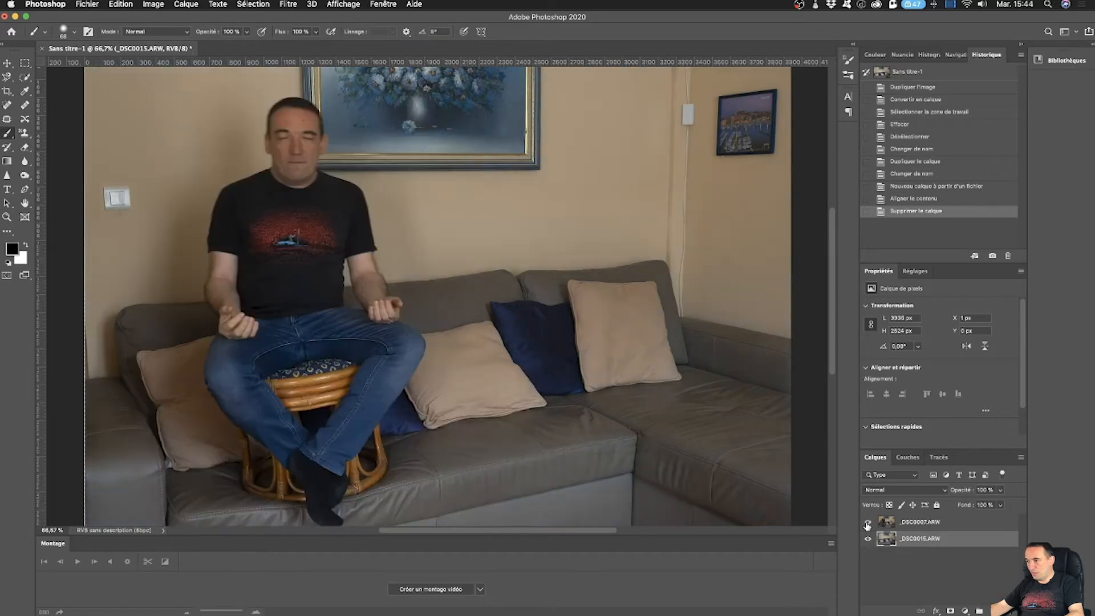
{"action": "left_click", "coordinate": [868, 524]}
{"action": "left_click", "coordinate": [868, 525]}
{"action": "left_click", "coordinate": [868, 525]}
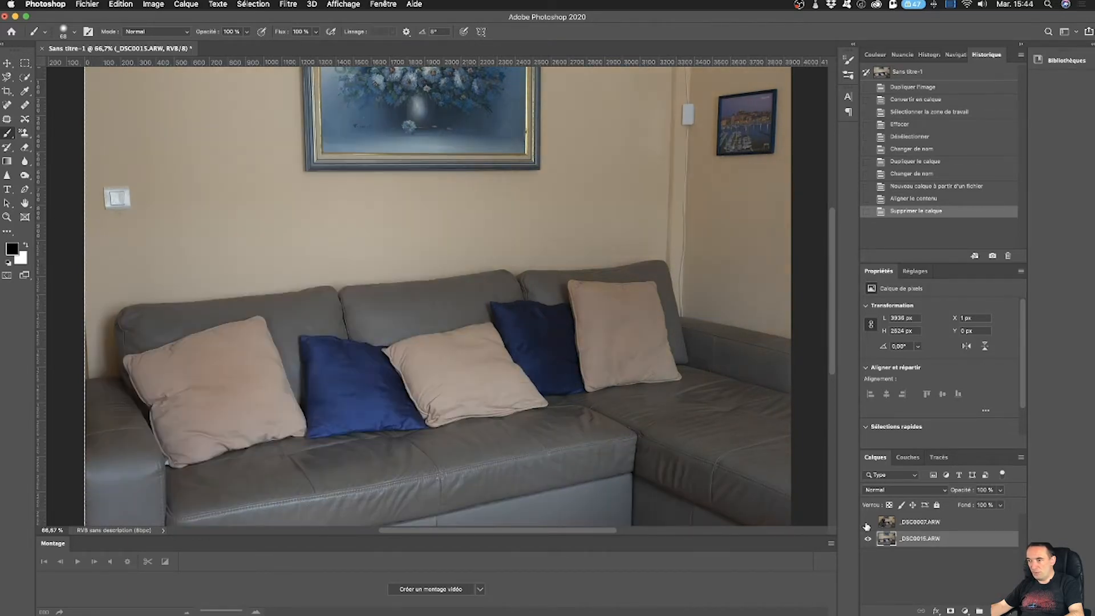
{"action": "left_click", "coordinate": [868, 525]}
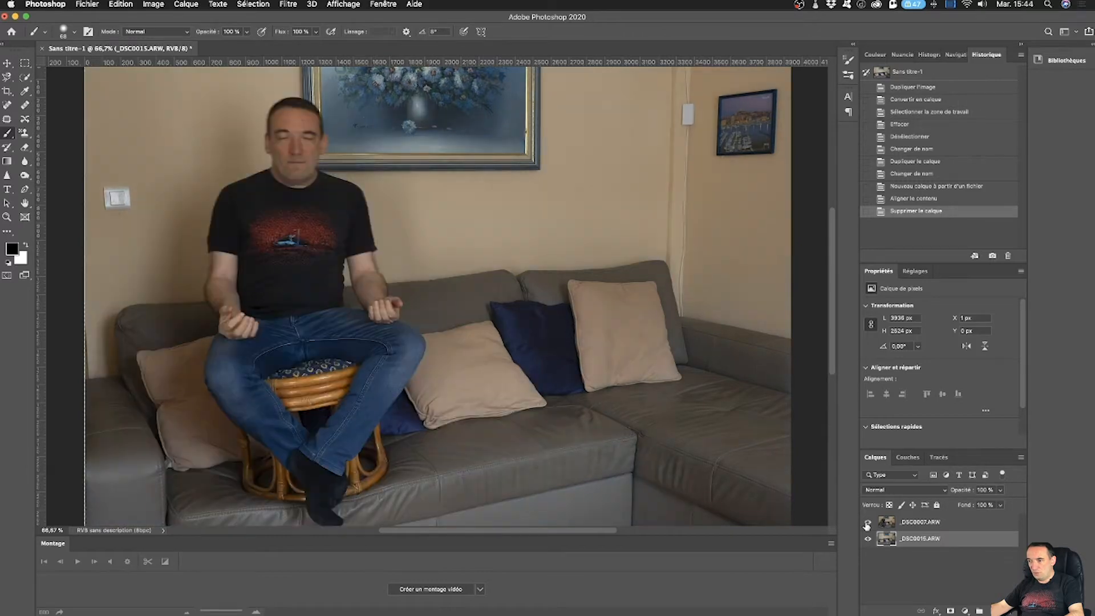
{"action": "left_click", "coordinate": [868, 523]}
{"action": "left_click", "coordinate": [868, 523]}
Add a white layer mask to the _DSC0007.ARW layer
{"action": "left_click", "coordinate": [925, 522]}
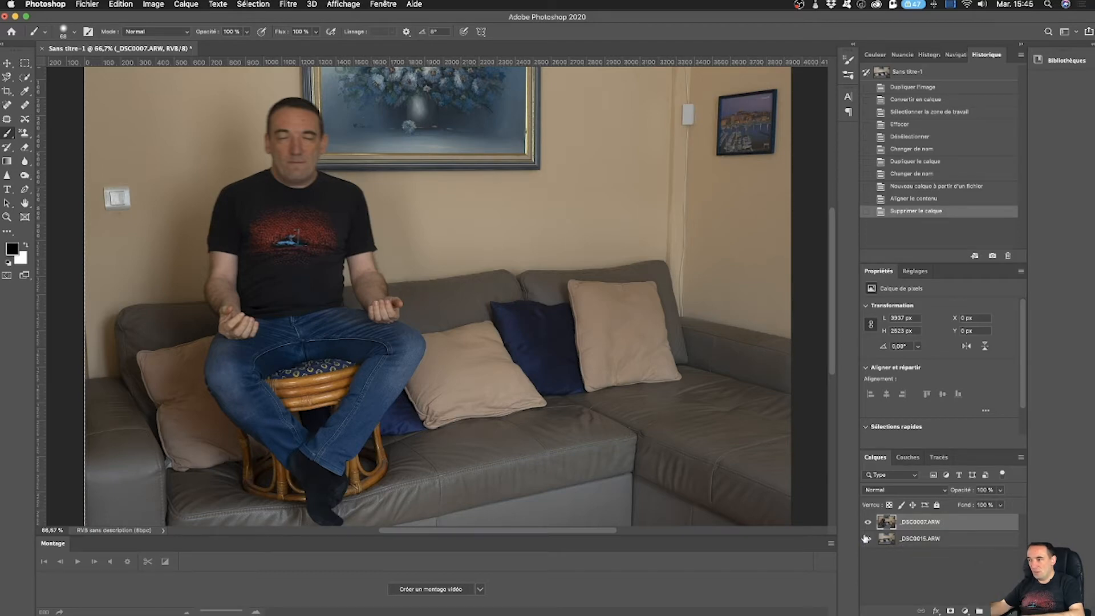
{"action": "left_click", "coordinate": [867, 538]}
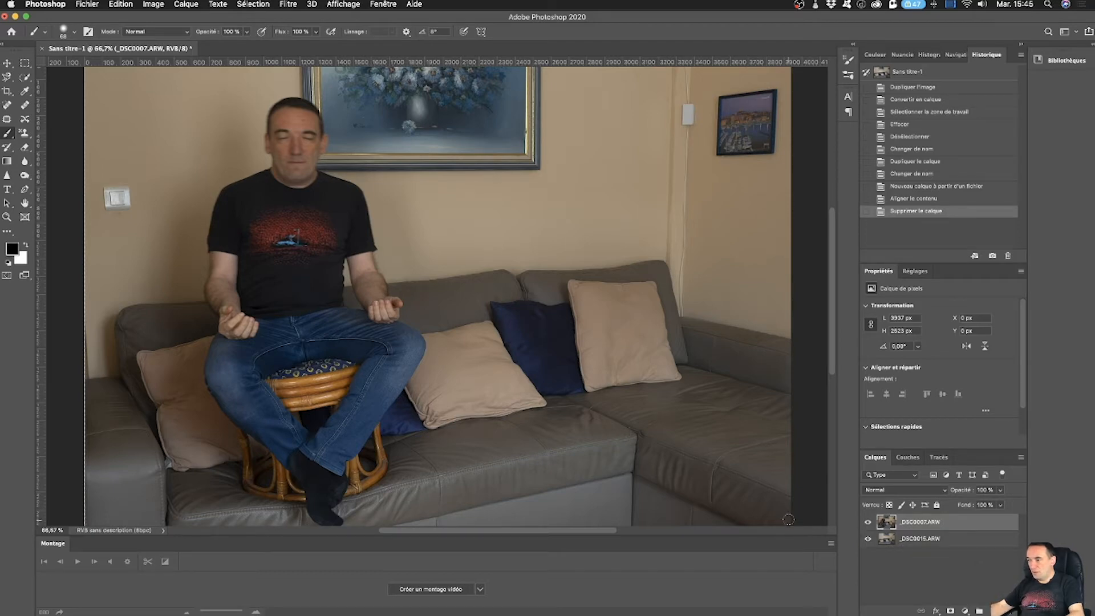
{"action": "left_click", "coordinate": [950, 611]}
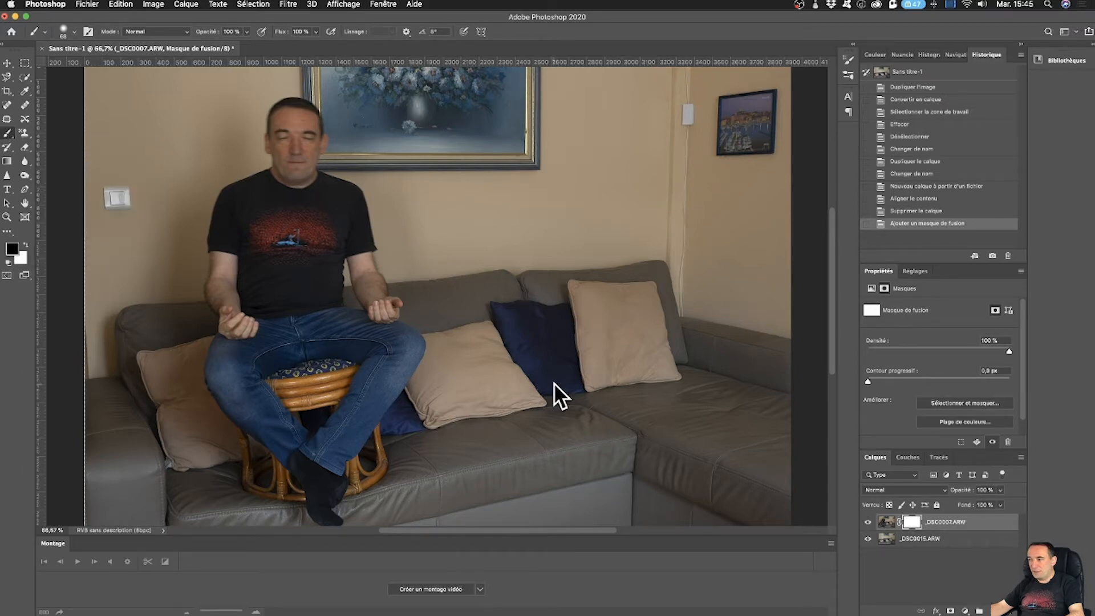
Try to hide the stool between and beneath the legs by painting black on the _DSC0007.ARW layer mask
{"action": "mouse_move", "coordinate": [275, 380]}
{"action": "left_mouse_down"}
{"action": "mouse_move", "coordinate": [348, 367]}
{"action": "mouse_move", "coordinate": [325, 365]}
{"action": "mouse_move", "coordinate": [286, 398]}
{"action": "mouse_move", "coordinate": [313, 424]}
{"action": "mouse_move", "coordinate": [351, 368]}
{"action": "mouse_move", "coordinate": [327, 365]}
{"action": "mouse_move", "coordinate": [316, 390]}
{"action": "mouse_move", "coordinate": [302, 398]}
{"action": "mouse_move", "coordinate": [299, 387]}
{"action": "mouse_move", "coordinate": [330, 388]}
{"action": "mouse_move", "coordinate": [316, 402]}
{"action": "mouse_move", "coordinate": [305, 403]}
{"action": "mouse_move", "coordinate": [344, 380]}
{"action": "mouse_move", "coordinate": [322, 413]}
{"action": "mouse_move", "coordinate": [344, 365]}
{"action": "mouse_move", "coordinate": [288, 386]}
{"action": "left_mouse_up"}
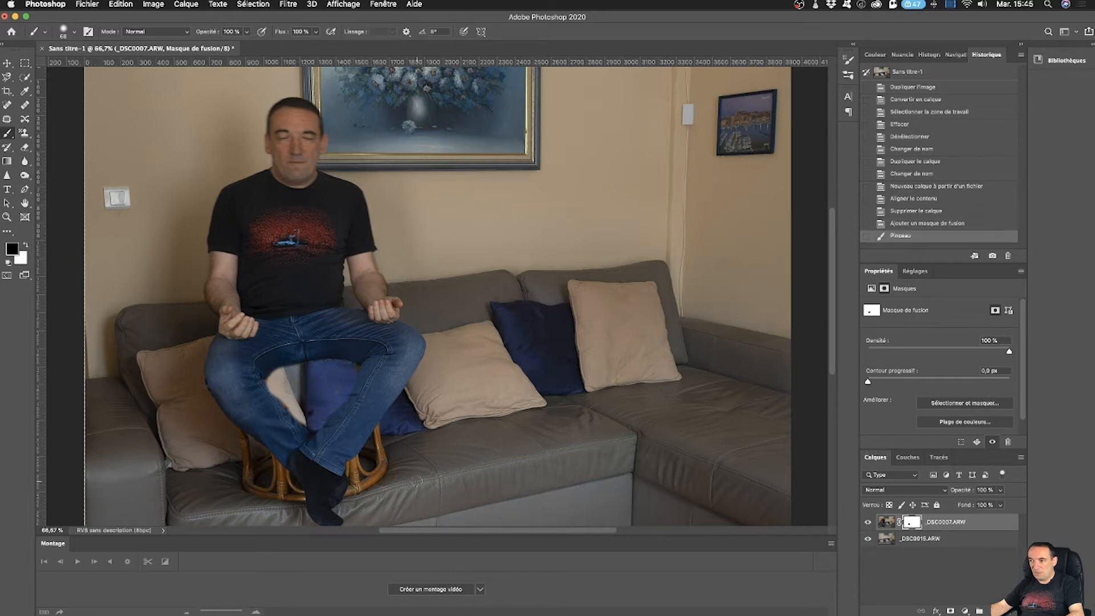
{"action": "mouse_move", "coordinate": [384, 428]}
{"action": "left_mouse_down"}
{"action": "mouse_move", "coordinate": [349, 466]}
{"action": "mouse_move", "coordinate": [350, 492]}
{"action": "mouse_move", "coordinate": [379, 469]}
{"action": "mouse_move", "coordinate": [366, 467]}
{"action": "mouse_move", "coordinate": [378, 432]}
{"action": "mouse_move", "coordinate": [367, 454]}
{"action": "mouse_move", "coordinate": [382, 429]}
{"action": "mouse_move", "coordinate": [380, 477]}
{"action": "mouse_move", "coordinate": [376, 436]}
{"action": "mouse_move", "coordinate": [382, 459]}
{"action": "mouse_move", "coordinate": [370, 468]}
{"action": "mouse_move", "coordinate": [362, 459]}
{"action": "mouse_move", "coordinate": [351, 475]}
{"action": "mouse_move", "coordinate": [368, 455]}
{"action": "left_mouse_up"}
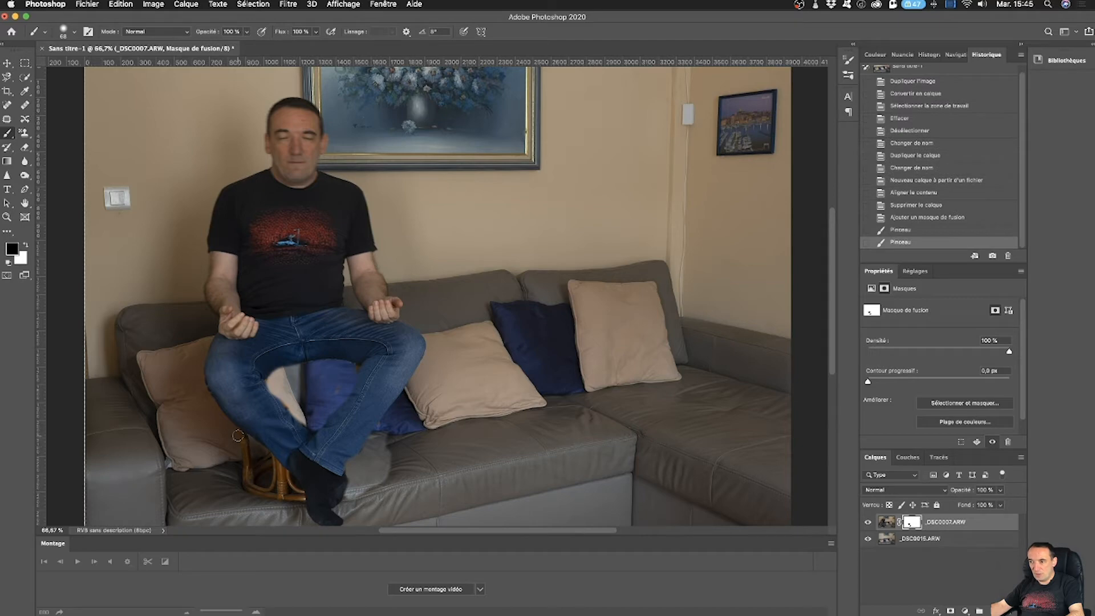
{"action": "left_click_drag", "start_coordinate": [241, 439], "coordinate": [270, 459]}
{"action": "mouse_move", "coordinate": [282, 473]}
{"action": "left_mouse_down"}
{"action": "mouse_move", "coordinate": [299, 500]}
{"action": "mouse_move", "coordinate": [266, 491]}
{"action": "mouse_move", "coordinate": [299, 511]}
{"action": "mouse_move", "coordinate": [238, 477]}
{"action": "mouse_move", "coordinate": [243, 454]}
{"action": "mouse_move", "coordinate": [258, 479]}
{"action": "mouse_move", "coordinate": [273, 478]}
{"action": "mouse_move", "coordinate": [241, 451]}
{"action": "left_mouse_up"}
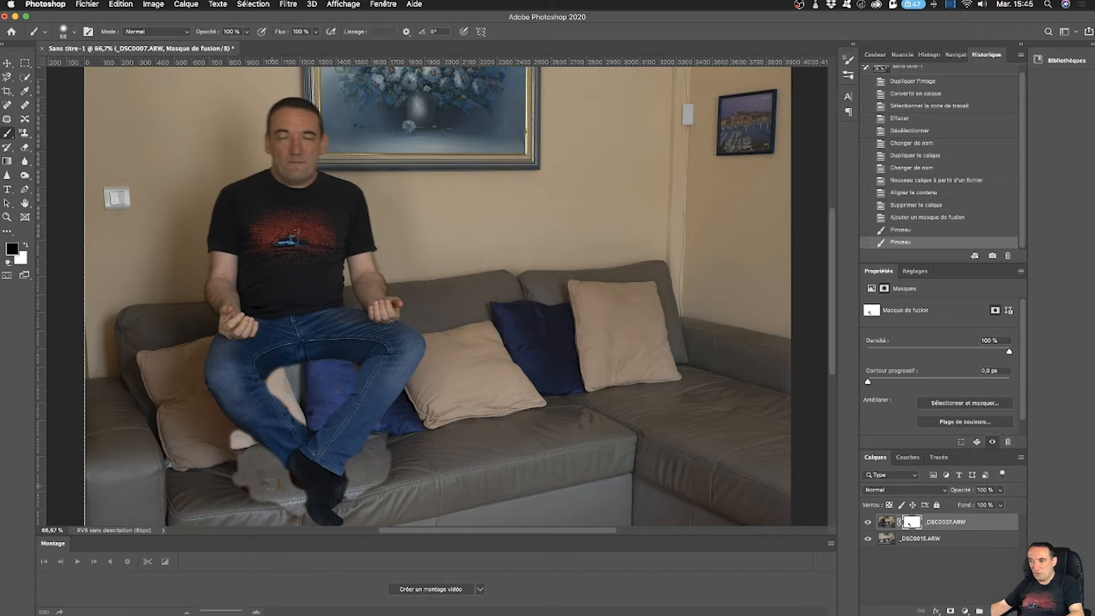
{"action": "left_click_drag", "start_coordinate": [242, 452], "coordinate": [271, 483]}
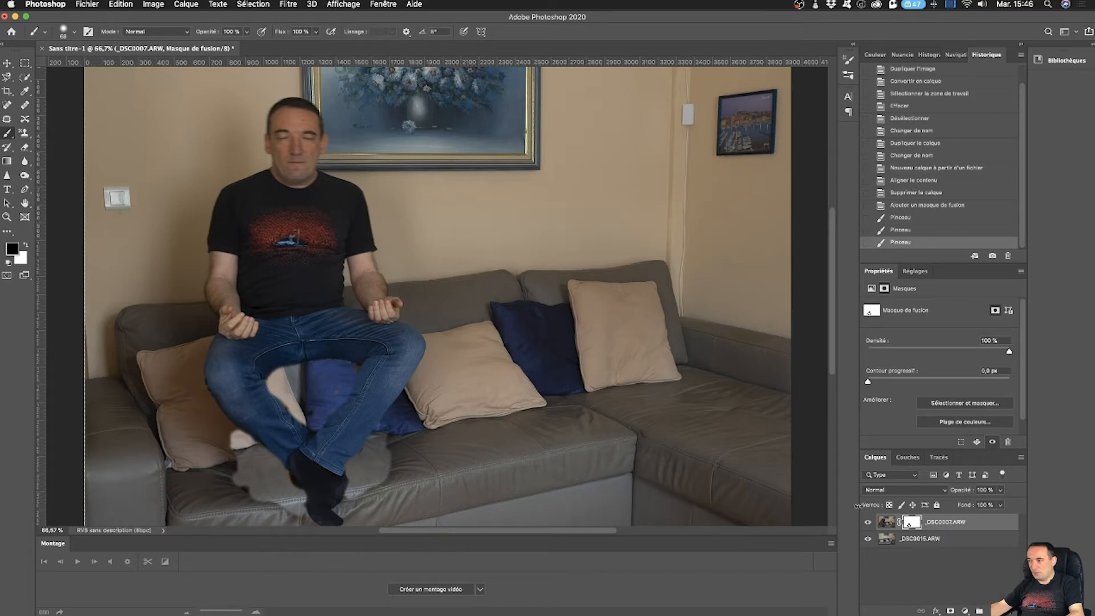
Compare the masked layer with the empty sofa photo and revert the mask brush strokes to the state where the mask was added
{"action": "left_click", "coordinate": [869, 523]}
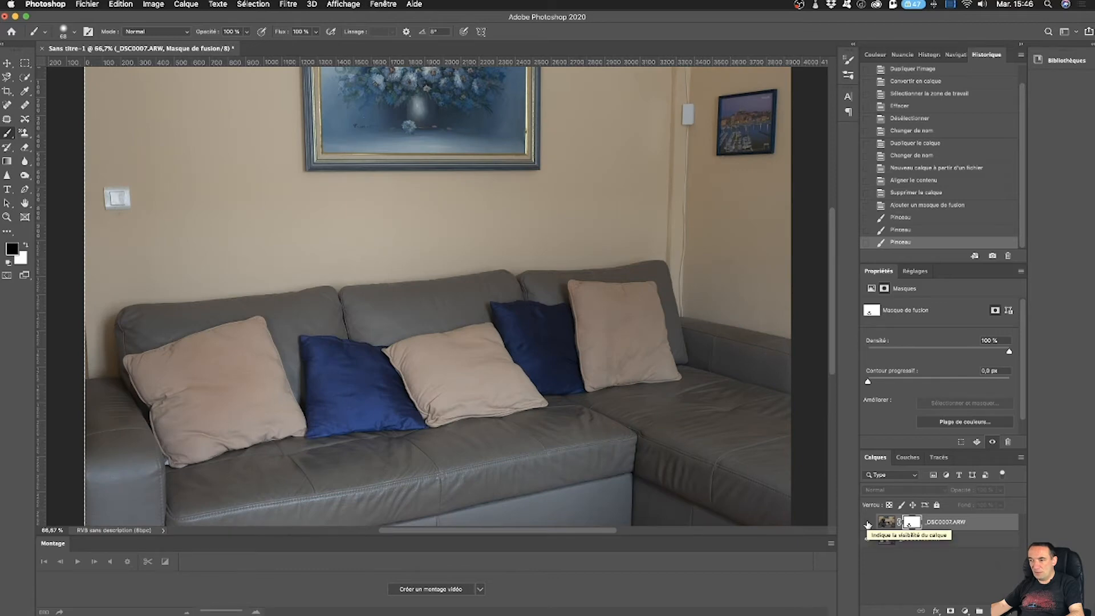
{"action": "left_click", "coordinate": [868, 523]}
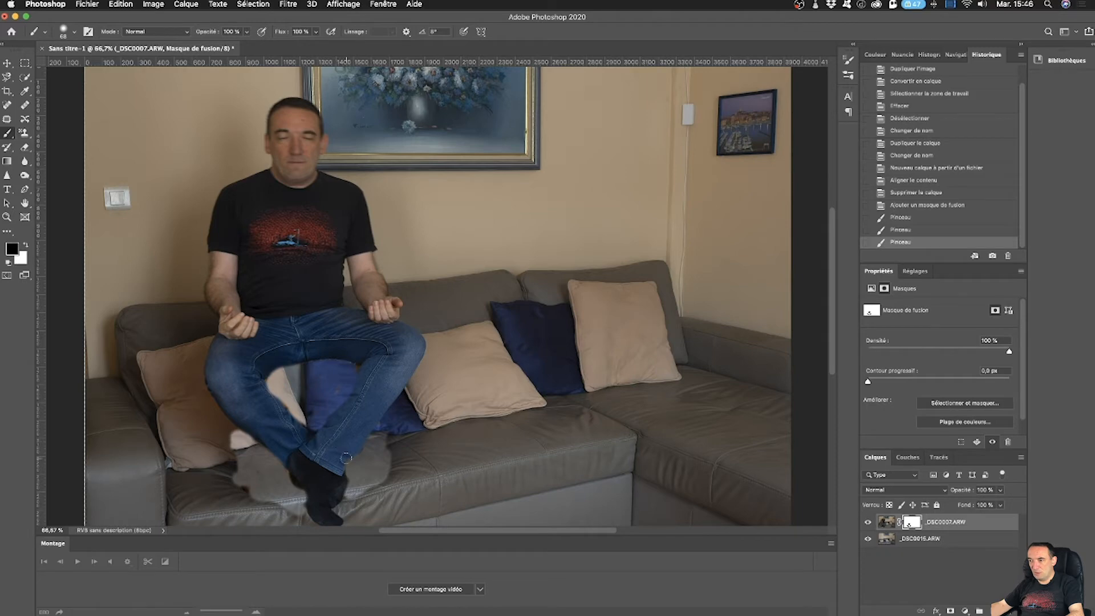
{"action": "left_click_drag", "start_coordinate": [335, 393], "coordinate": [308, 496]}
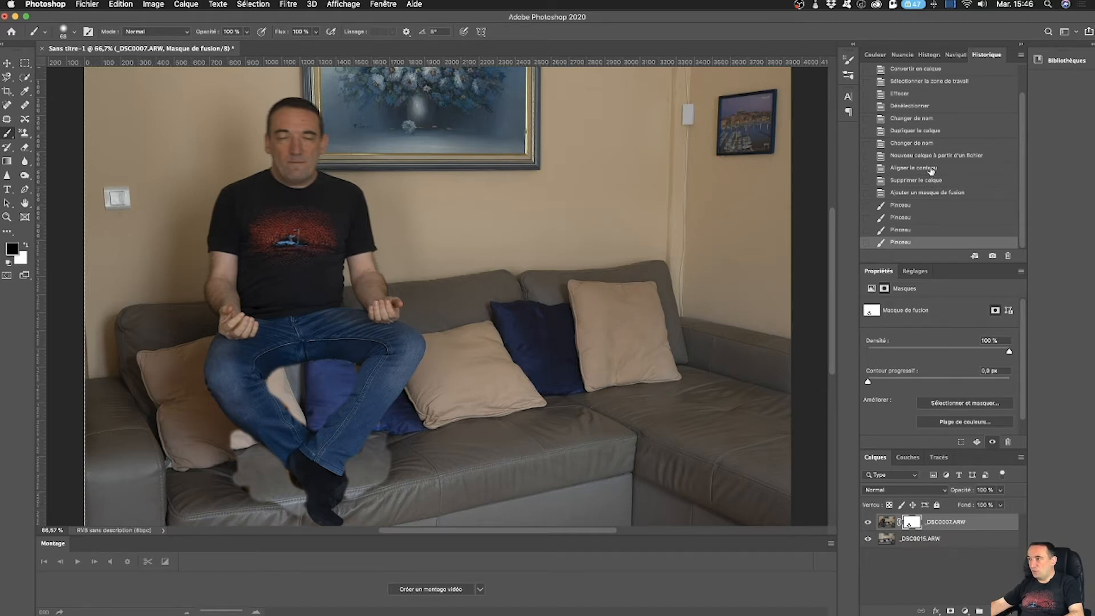
{"action": "left_click", "coordinate": [904, 195]}
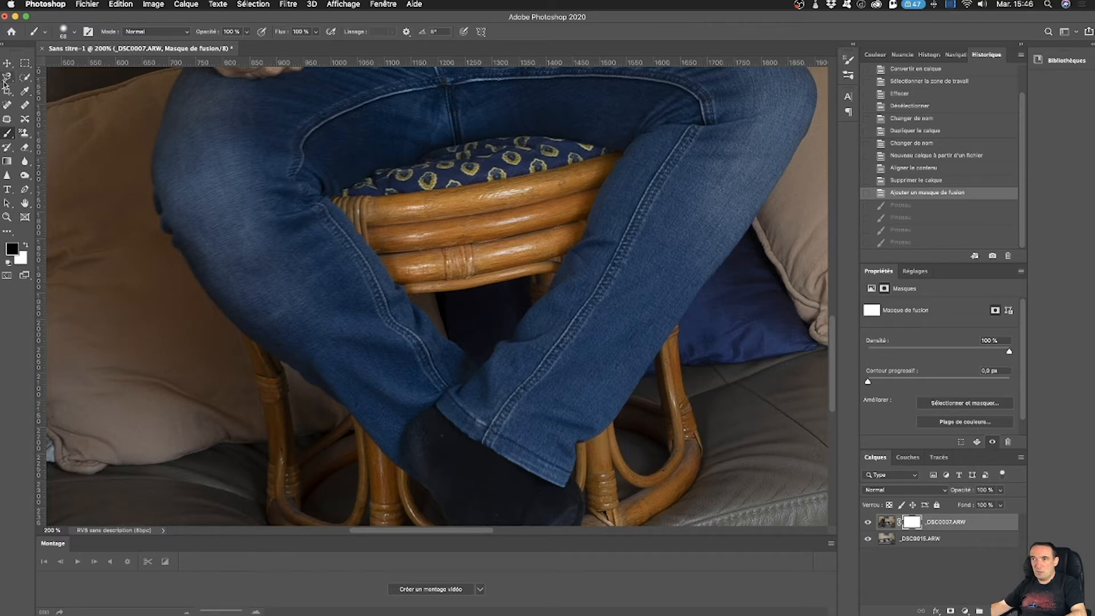
Select the stool's seat, its cushion and the gap between the legs with the Quick Selection tool
{"action": "left_click", "coordinate": [29, 82]}
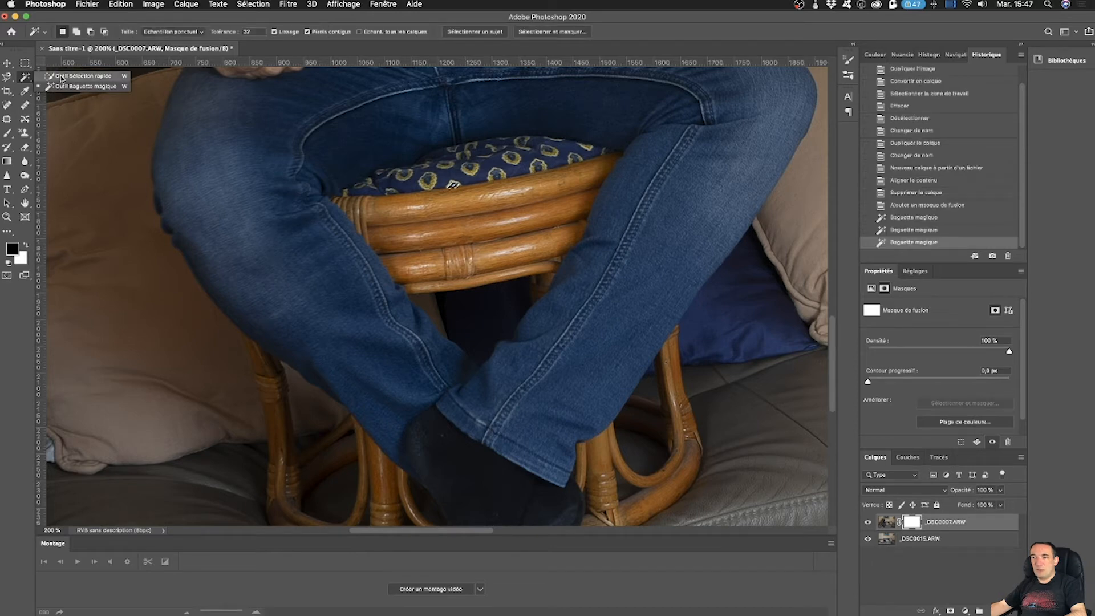
{"action": "left_click", "coordinate": [61, 78]}
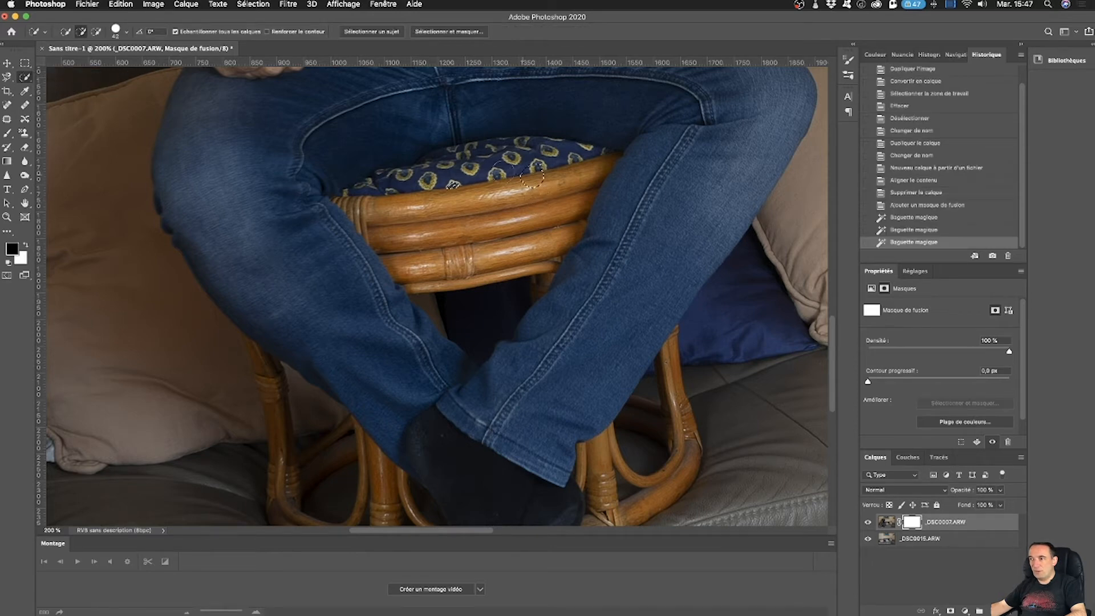
{"action": "mouse_move", "coordinate": [534, 174]}
{"action": "left_mouse_down"}
{"action": "mouse_move", "coordinate": [470, 167]}
{"action": "mouse_move", "coordinate": [349, 205]}
{"action": "mouse_move", "coordinate": [423, 265]}
{"action": "mouse_move", "coordinate": [466, 324]}
{"action": "mouse_move", "coordinate": [431, 295]}
{"action": "mouse_move", "coordinate": [462, 298]}
{"action": "mouse_move", "coordinate": [565, 225]}
{"action": "mouse_move", "coordinate": [605, 153]}
{"action": "mouse_move", "coordinate": [502, 153]}
{"action": "left_mouse_up"}
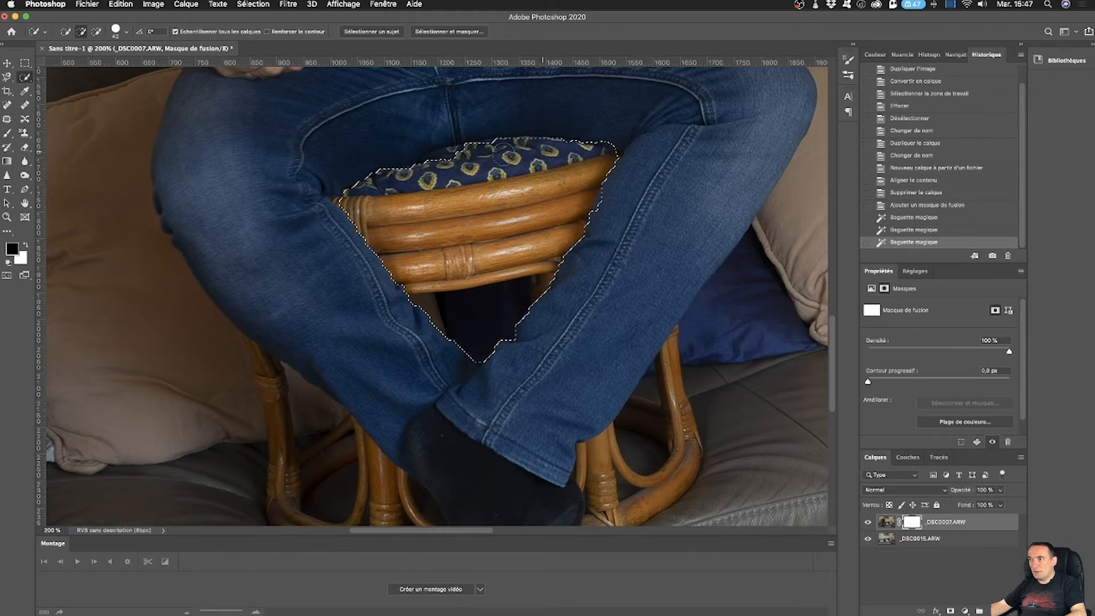
{"action": "left_click_drag", "start_coordinate": [437, 167], "coordinate": [343, 200]}
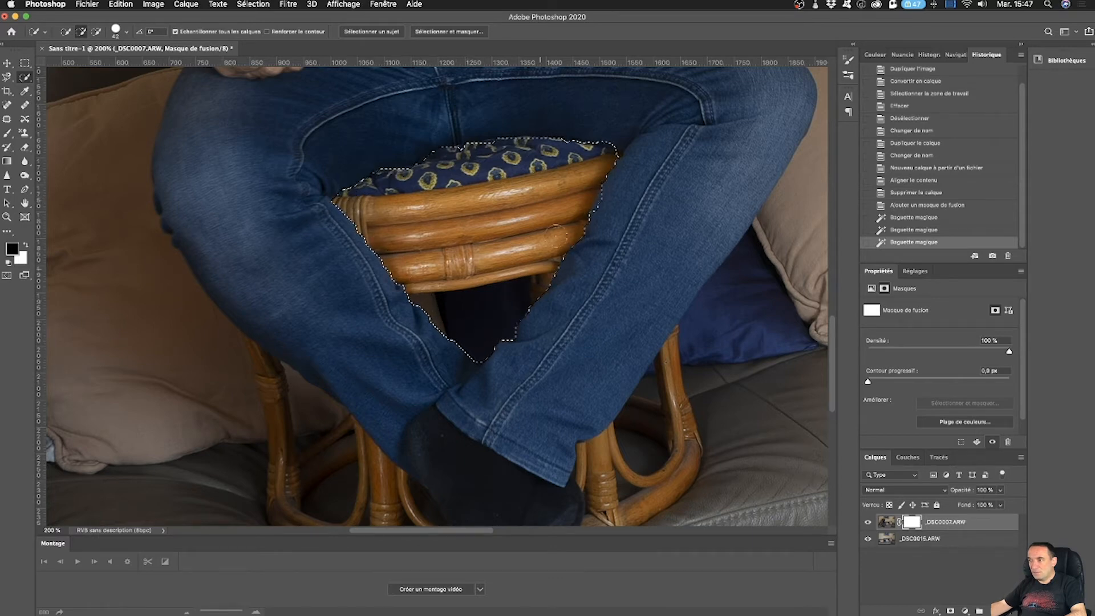
{"action": "left_click_drag", "start_coordinate": [573, 176], "coordinate": [554, 171]}
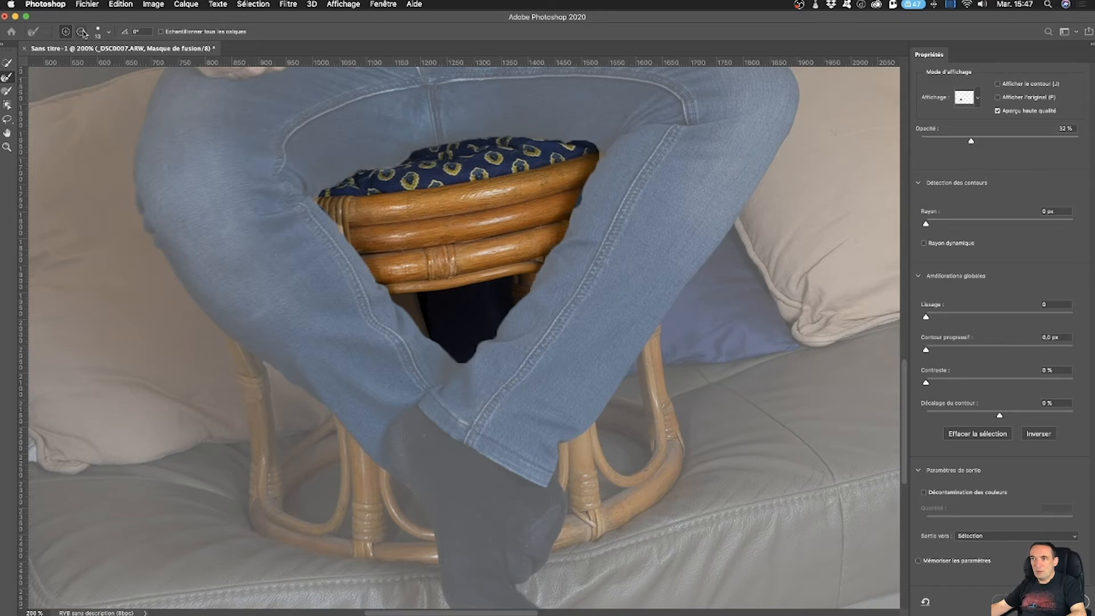
Refine the edges of the stool selection in Select and Mask with a 46 px Refine Edge brush
{"action": "left_click", "coordinate": [106, 35]}
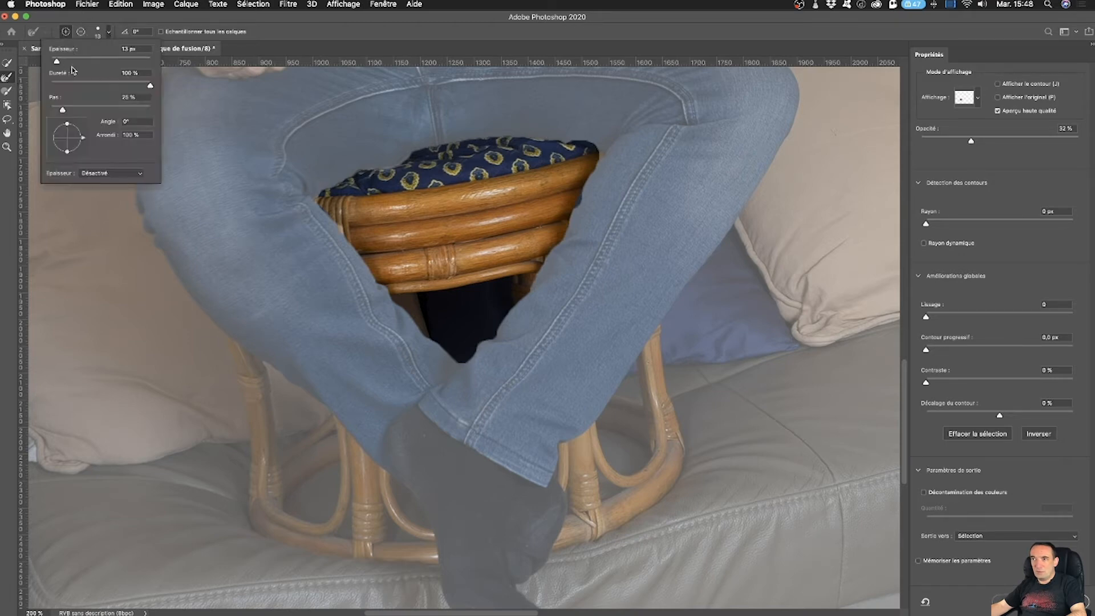
{"action": "left_click_drag", "start_coordinate": [59, 63], "coordinate": [73, 64]}
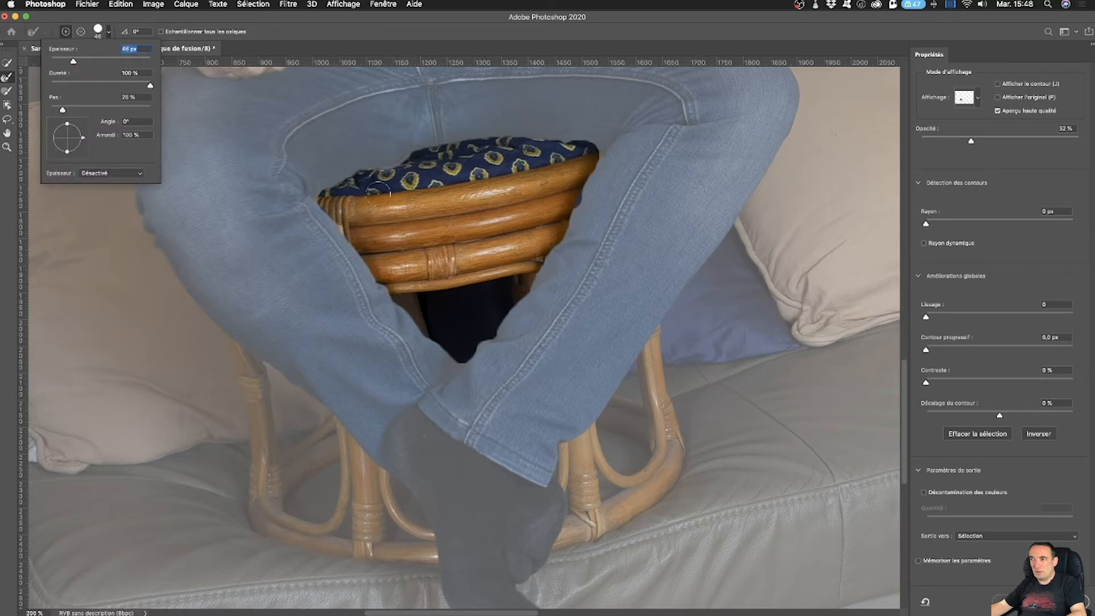
{"action": "mouse_move", "coordinate": [327, 196]}
{"action": "left_mouse_down"}
{"action": "mouse_move", "coordinate": [464, 146]}
{"action": "mouse_move", "coordinate": [612, 148]}
{"action": "mouse_move", "coordinate": [535, 291]}
{"action": "mouse_move", "coordinate": [498, 333]}
{"action": "mouse_move", "coordinate": [456, 356]}
{"action": "mouse_move", "coordinate": [355, 248]}
{"action": "mouse_move", "coordinate": [329, 236]}
{"action": "mouse_move", "coordinate": [318, 200]}
{"action": "left_mouse_up"}
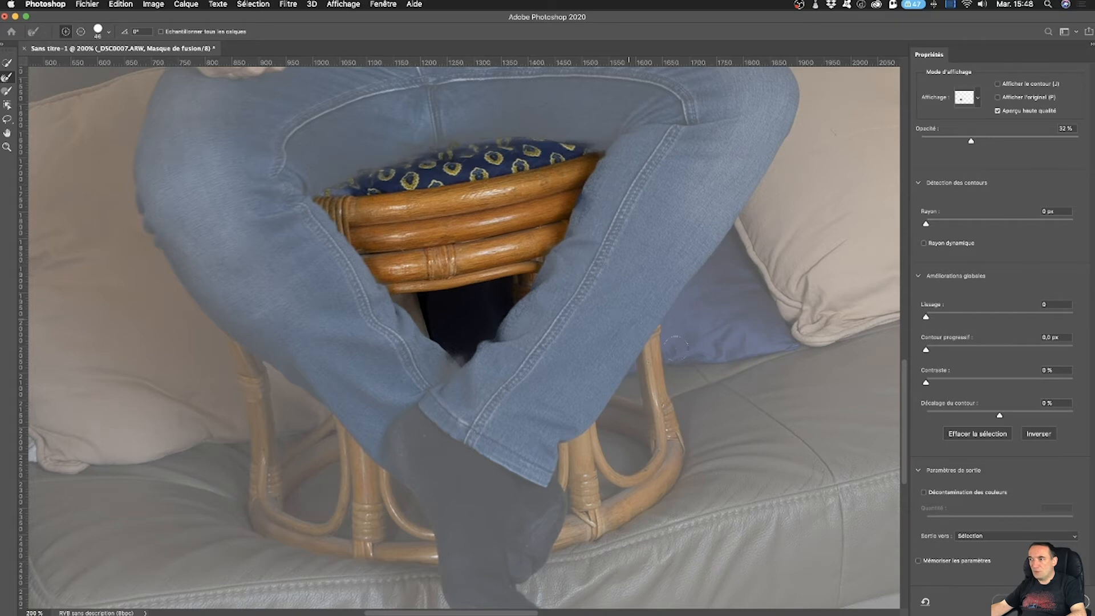
Set the selection's smoothing to 3 and feather to 0.1 px, and output the refined result as a selection
{"action": "left_click_drag", "start_coordinate": [926, 349], "coordinate": [925, 352]}
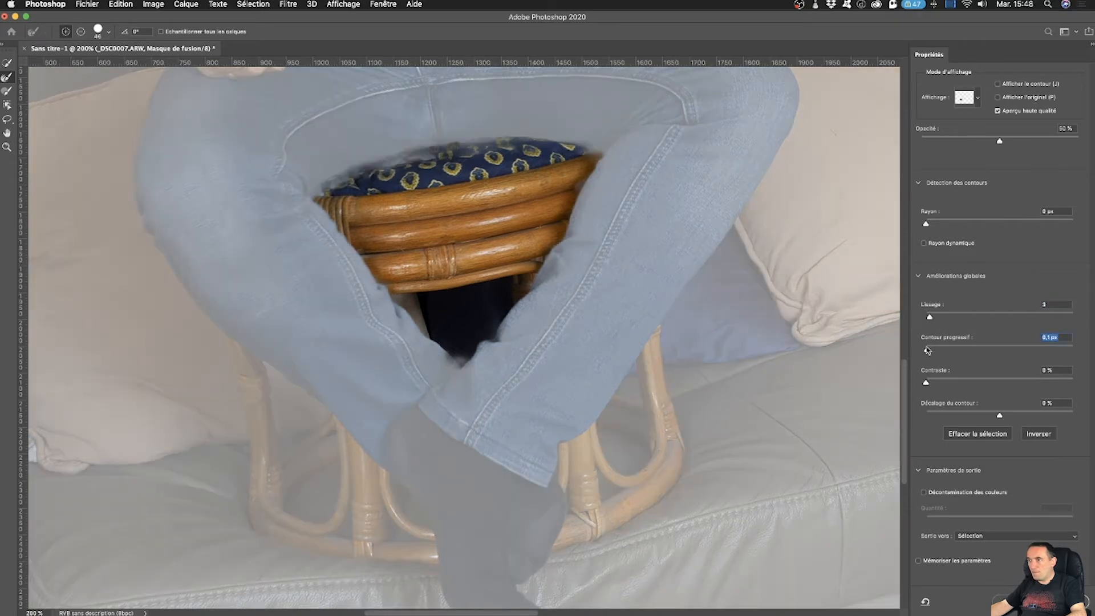
{"action": "left_click", "coordinate": [993, 536]}
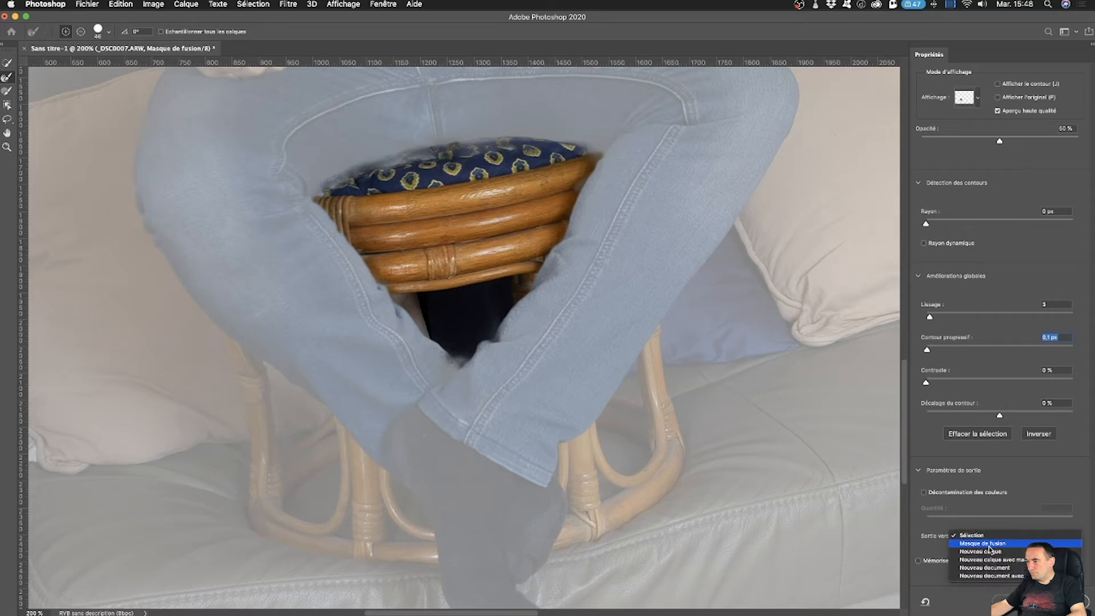
{"action": "left_click", "coordinate": [989, 537]}
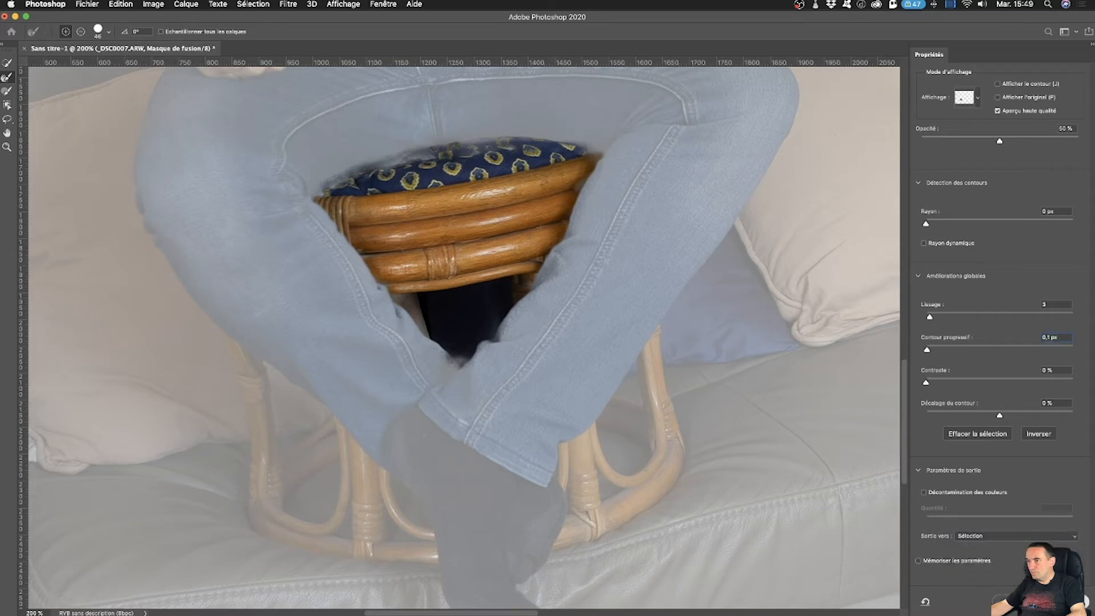
{"action": "key", "text": "Return"}
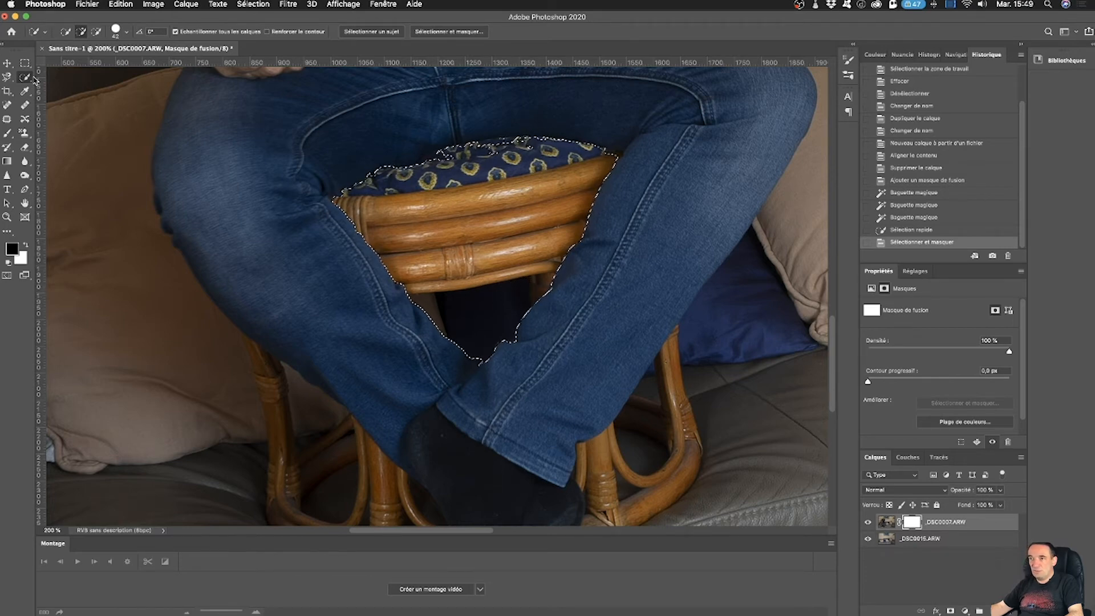
Deselect the stool selection and switch to the Polygonal Lasso tool
{"action": "key", "text": "super+d"}
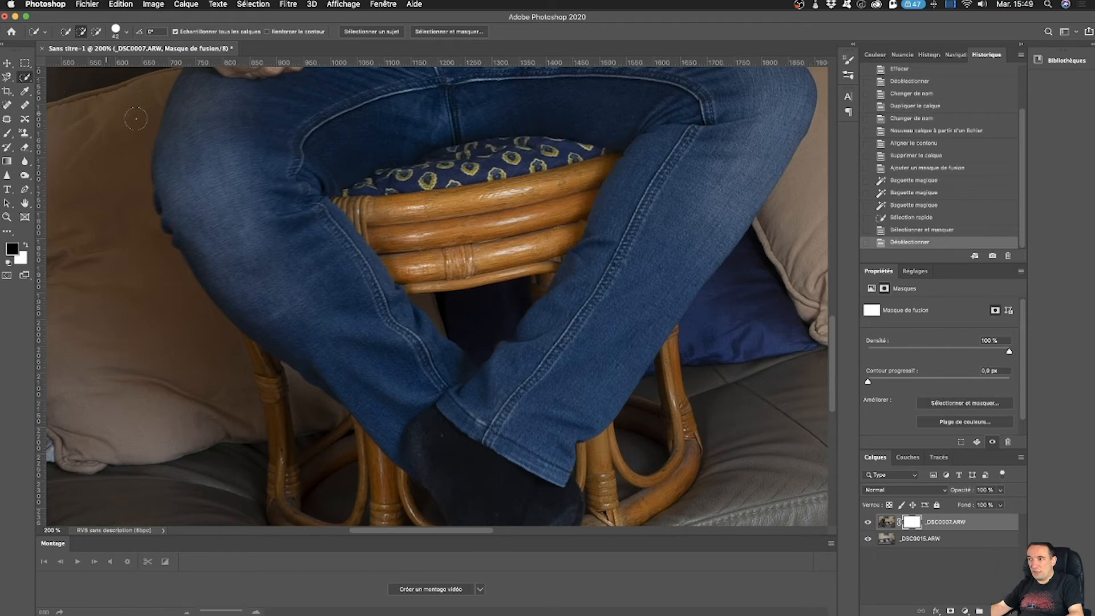
{"action": "left_click", "coordinate": [10, 79]}
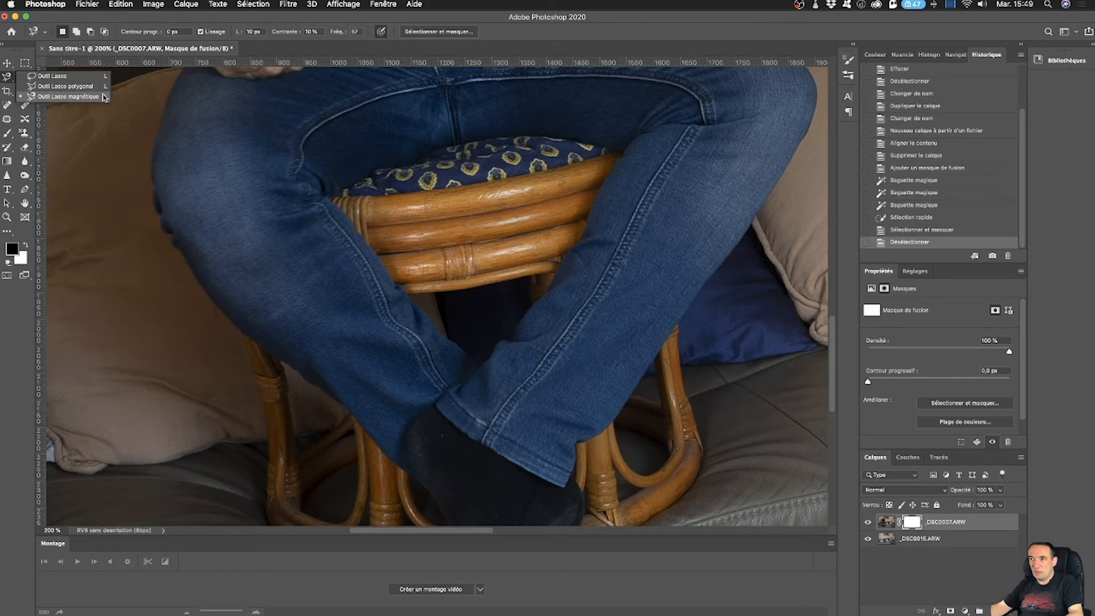
{"action": "left_click", "coordinate": [58, 86]}
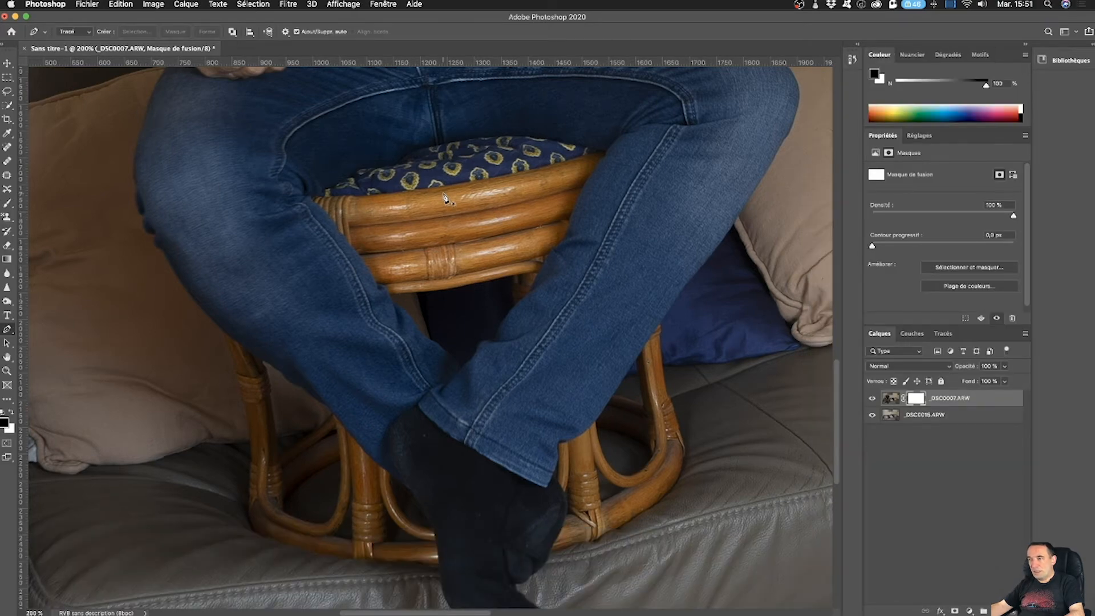
{"action": "left_click", "coordinate": [384, 4]}
{"action": "mouse_move", "coordinate": [535, 31]}
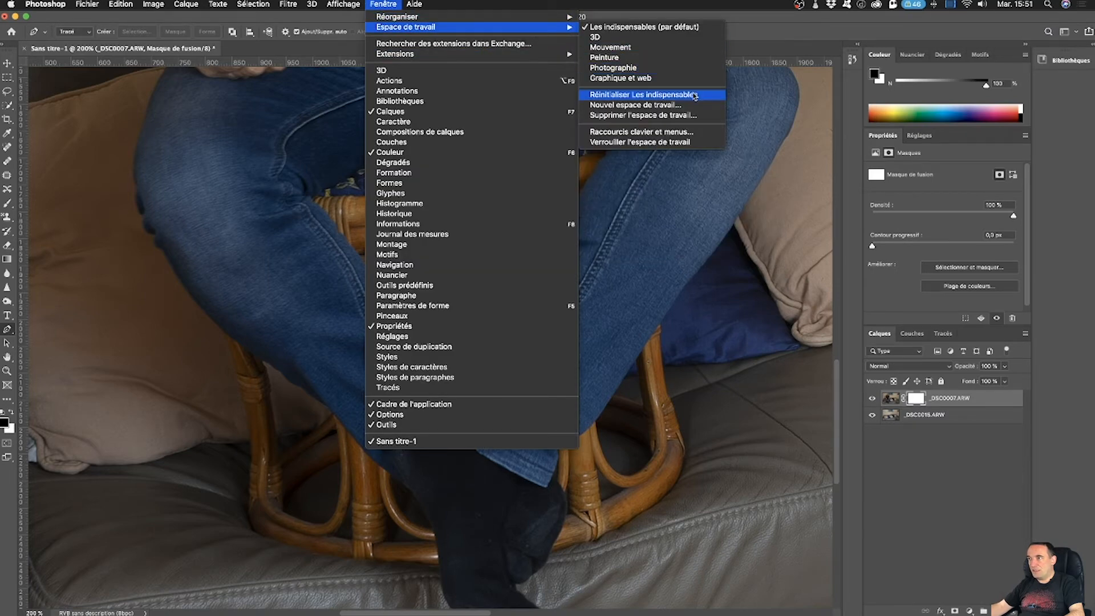
{"action": "left_click", "coordinate": [793, 38]}
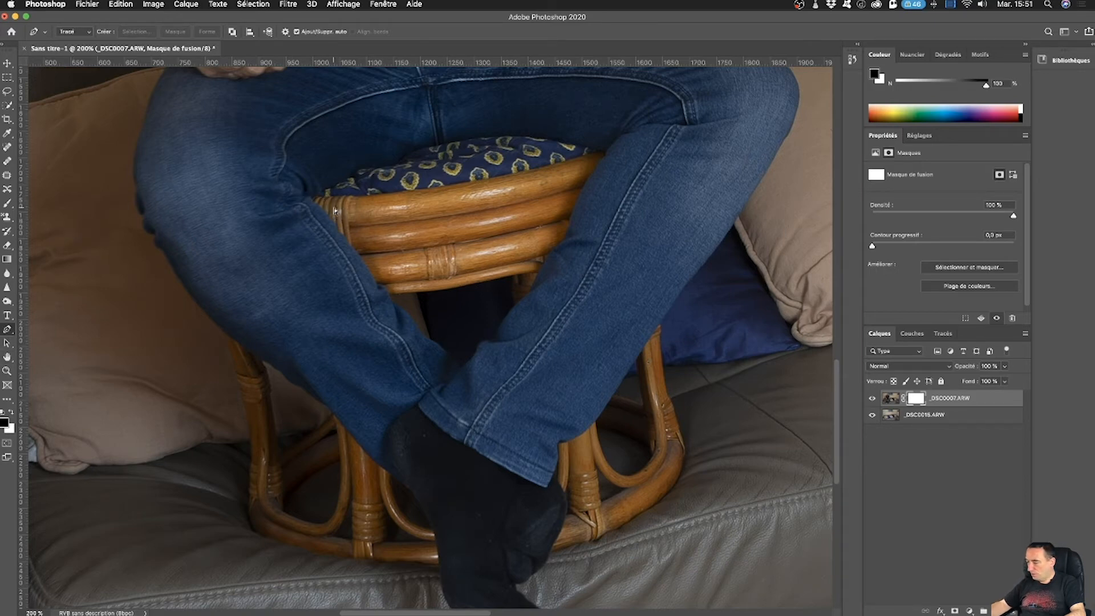
Start a Pen path at the stool seat's left corner and trace the cushion's upper edge up to near the jeans' centre seam
{"action": "key", "text": "super+plus"}
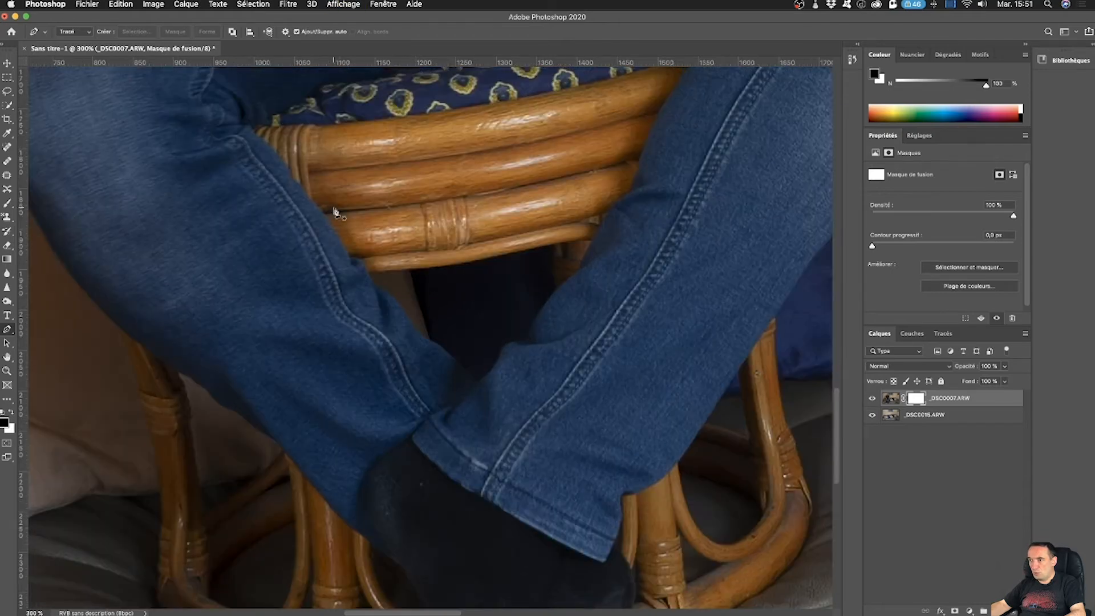
{"action": "scroll", "coordinate": [337, 212], "scroll_direction": "up", "scroll_amount": 5}
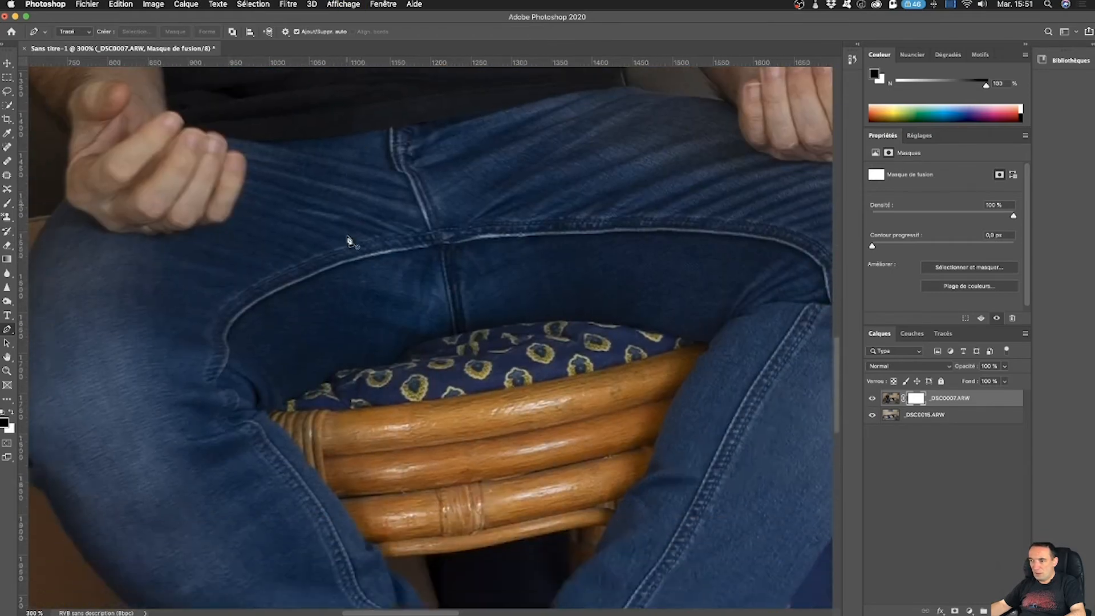
{"action": "left_click", "coordinate": [274, 393]}
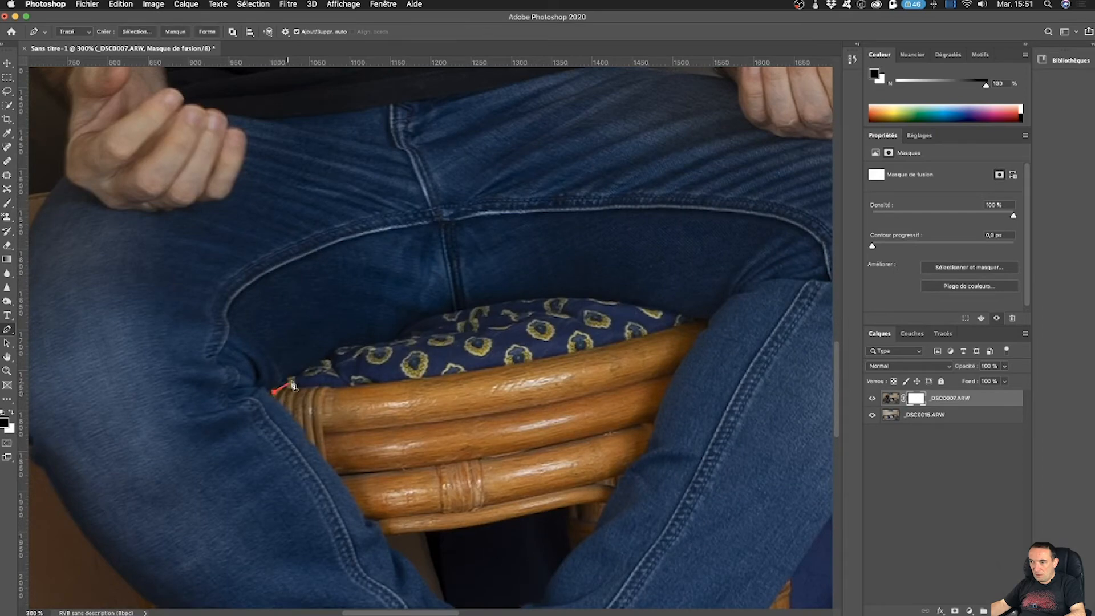
{"action": "left_click", "coordinate": [298, 375]}
{"action": "left_click", "coordinate": [324, 362]}
{"action": "left_click", "coordinate": [346, 347]}
{"action": "left_click", "coordinate": [371, 343]}
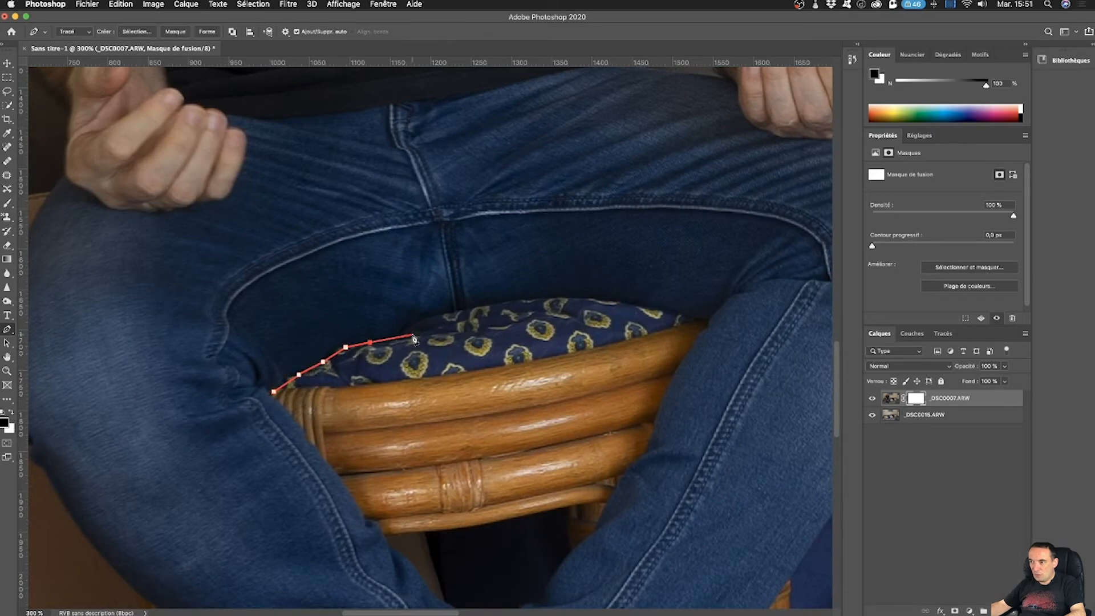
{"action": "left_click", "coordinate": [410, 325]}
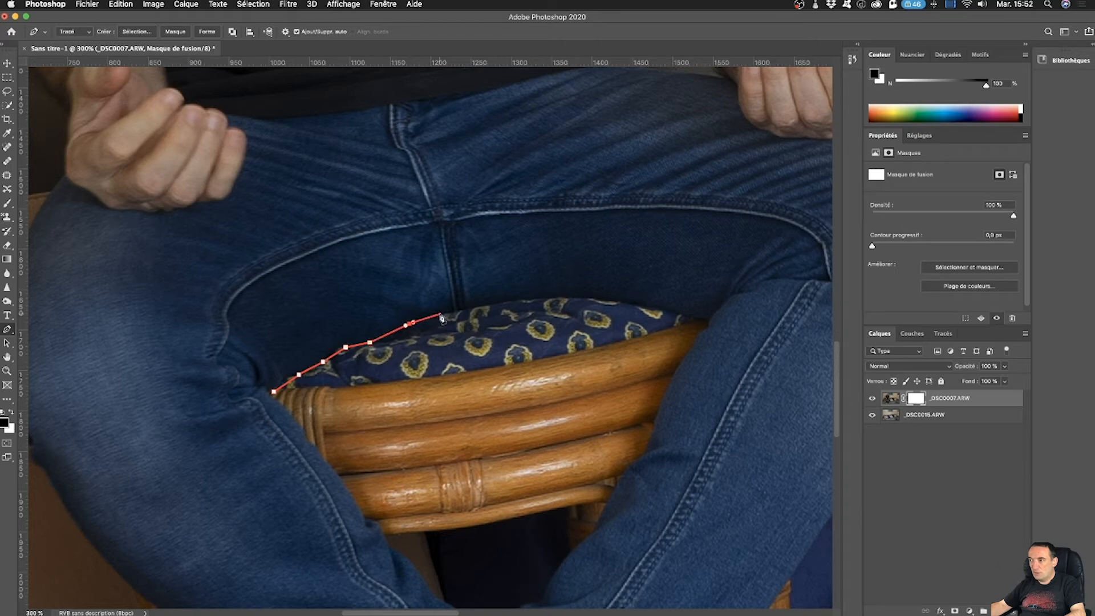
Continue the path along the rest of the cushion's upper edge to the seat's right corner
{"action": "left_click", "coordinate": [442, 314]}
{"action": "left_click", "coordinate": [494, 306]}
{"action": "left_click", "coordinate": [524, 302]}
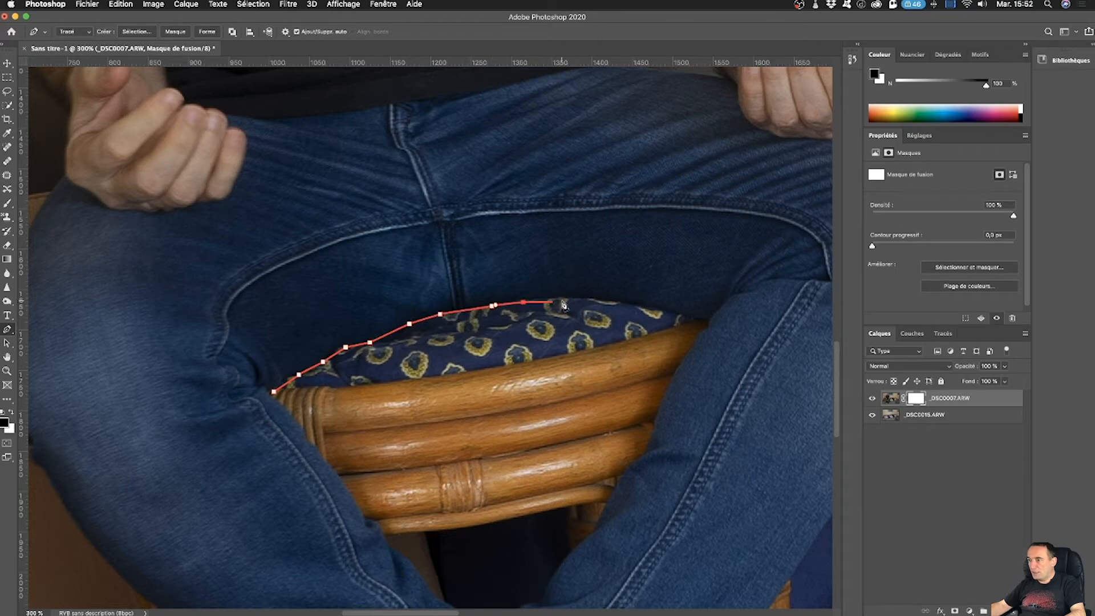
{"action": "left_click", "coordinate": [580, 299]}
{"action": "left_click", "coordinate": [623, 304]}
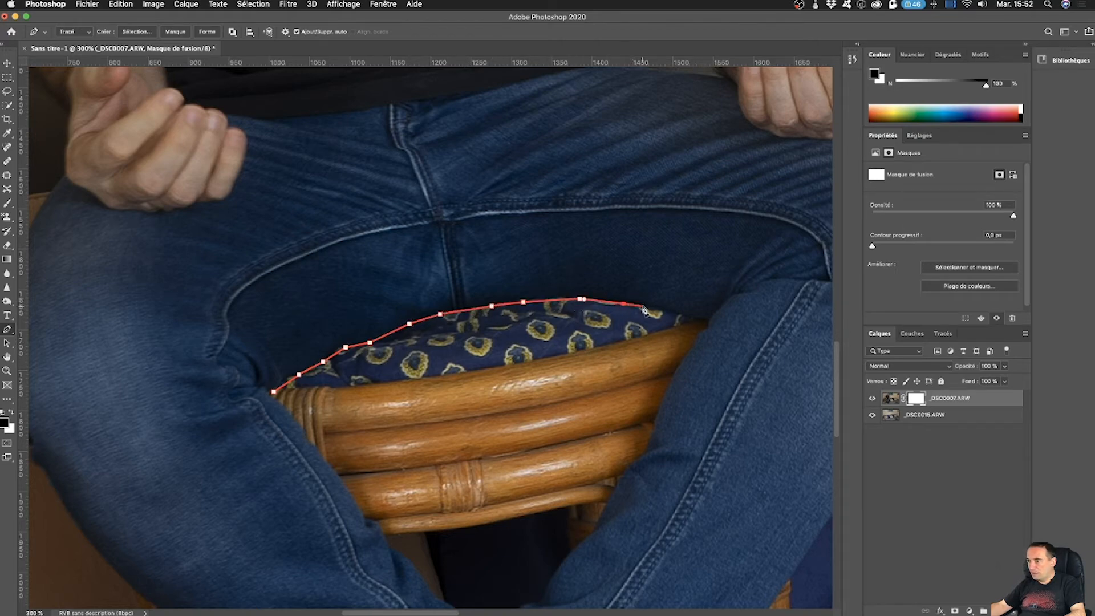
{"action": "left_click", "coordinate": [673, 312]}
{"action": "left_click", "coordinate": [706, 318]}
Trace the path down the seat's right side, following the inner edge of the jeans to the lowest thick rattan ring
{"action": "left_click", "coordinate": [703, 336]}
{"action": "left_click", "coordinate": [686, 359]}
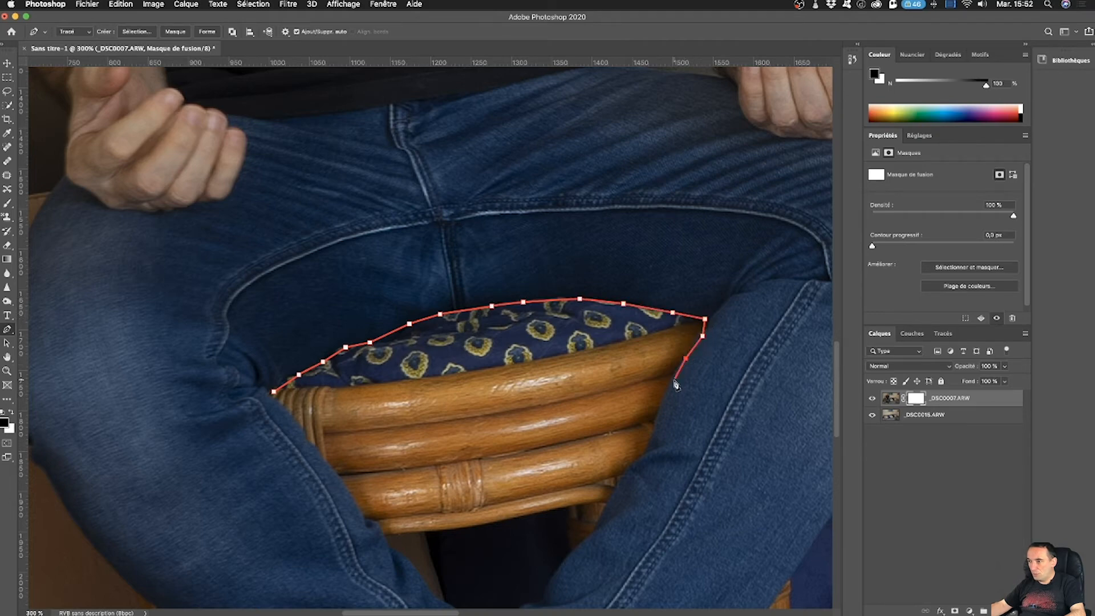
{"action": "left_click", "coordinate": [675, 382]}
{"action": "left_click", "coordinate": [659, 421]}
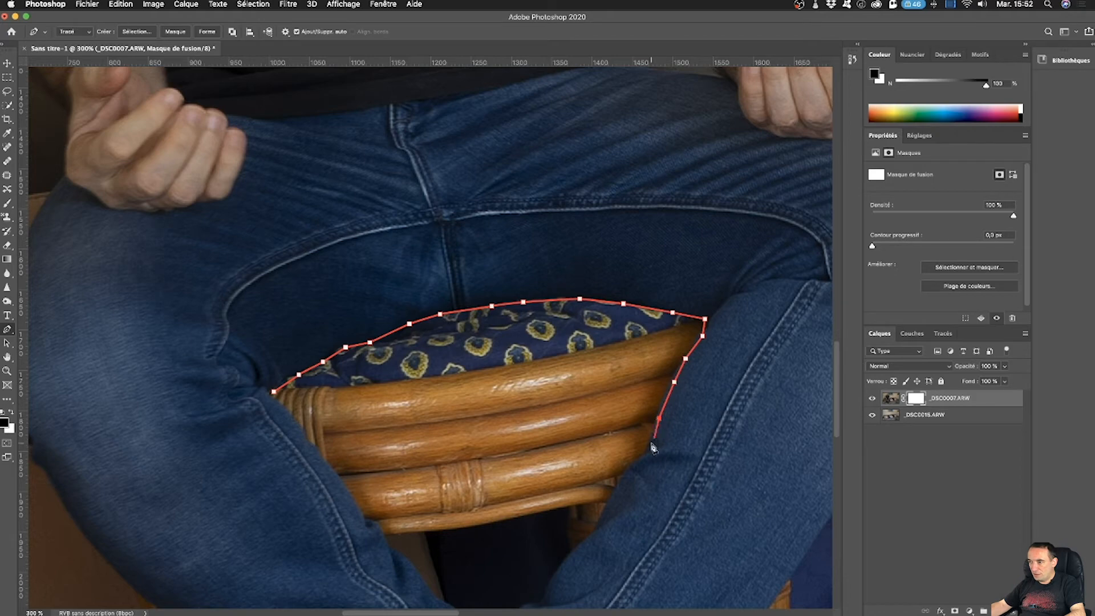
{"action": "left_click", "coordinate": [651, 444]}
{"action": "left_click", "coordinate": [628, 470]}
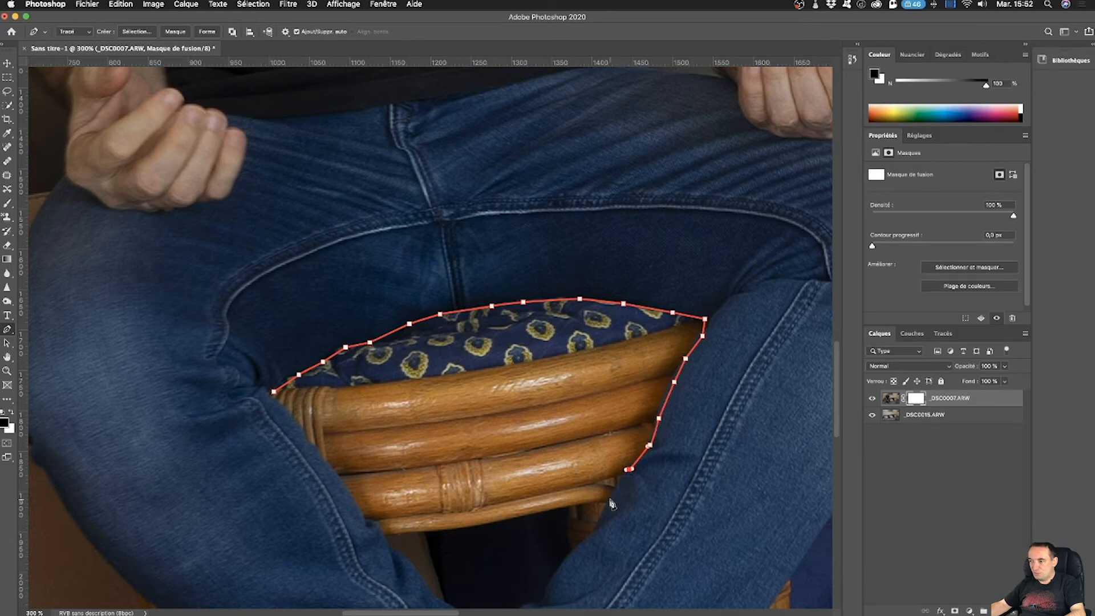
Extend the path below the seat along the right-hand leg to the point where the two legs cross
{"action": "left_click", "coordinate": [608, 509]}
{"action": "left_click", "coordinate": [583, 543]}
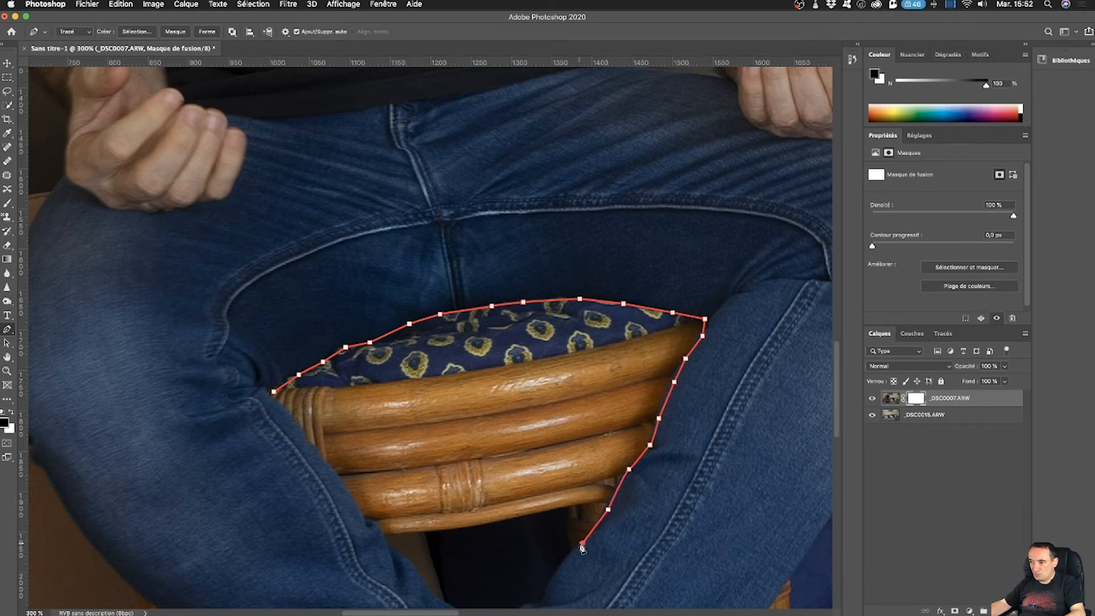
{"action": "left_click", "coordinate": [556, 574]}
{"action": "scroll", "coordinate": [558, 568], "scroll_direction": "down", "scroll_amount": 3}
{"action": "scroll", "coordinate": [559, 564], "scroll_direction": "down", "scroll_amount": 3}
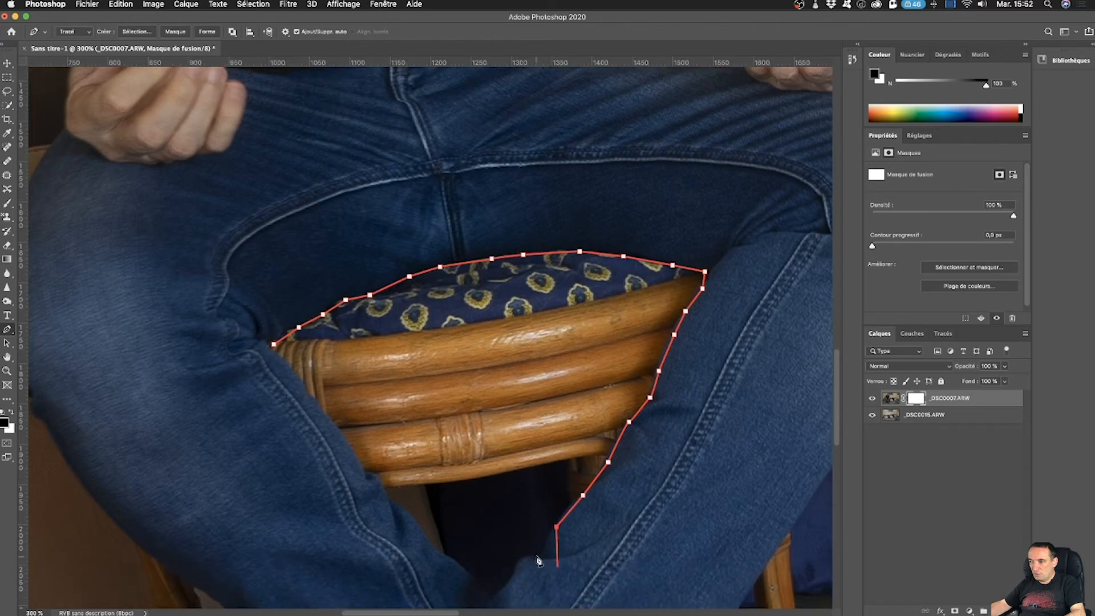
{"action": "left_click", "coordinate": [520, 550]}
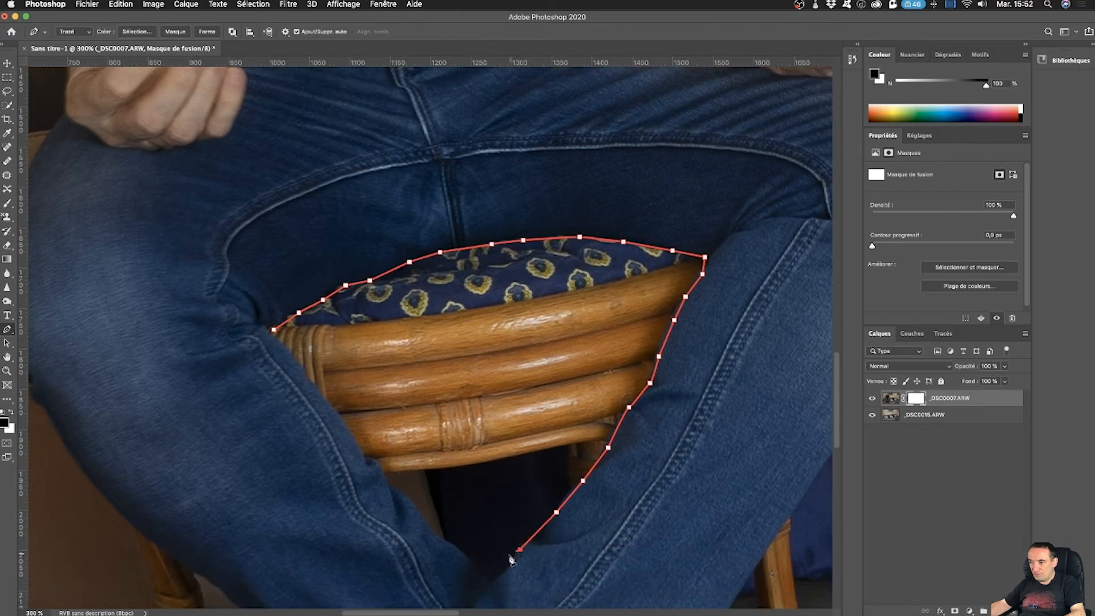
{"action": "left_click", "coordinate": [500, 577]}
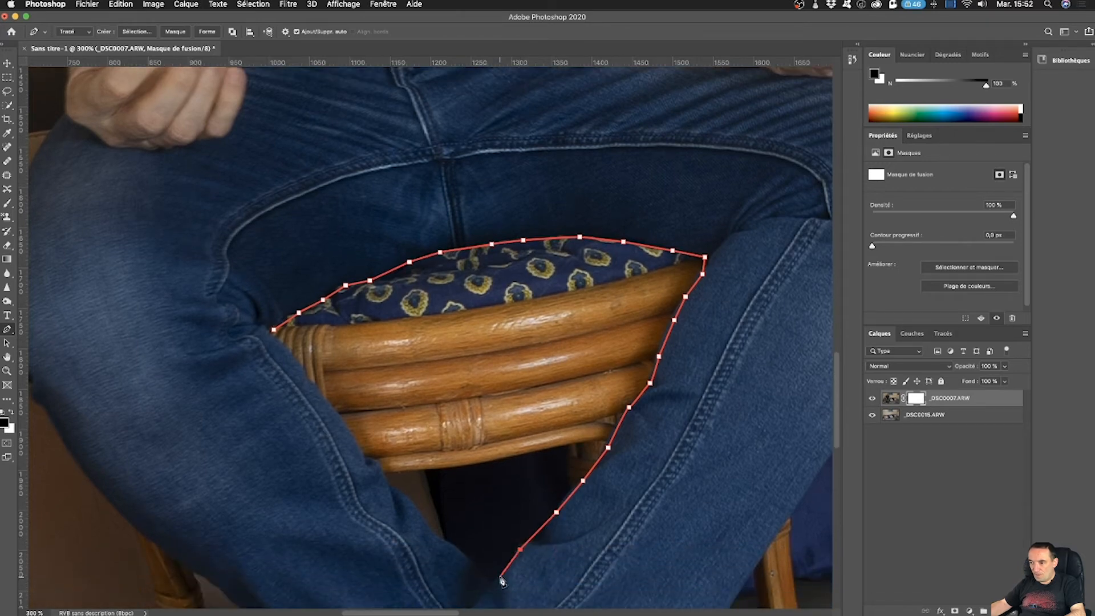
Trace the path back up the inner edge of the left-hand leg and close it at the starting anchor
{"action": "left_click", "coordinate": [465, 555]}
{"action": "left_click", "coordinate": [442, 538]}
{"action": "left_click", "coordinate": [426, 523]}
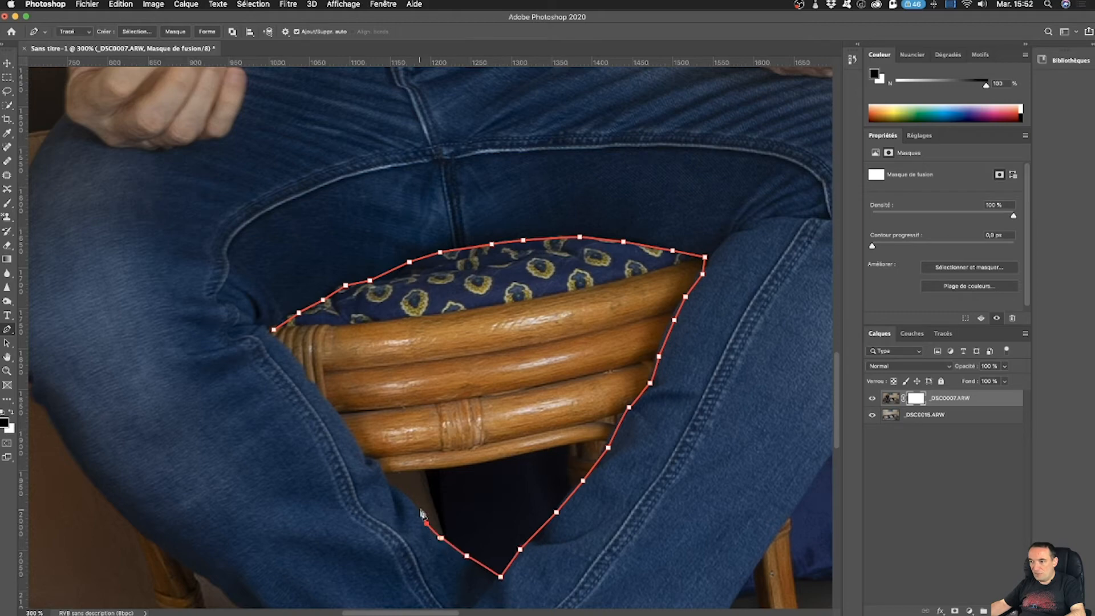
{"action": "left_click", "coordinate": [418, 504]}
{"action": "left_click", "coordinate": [394, 487]}
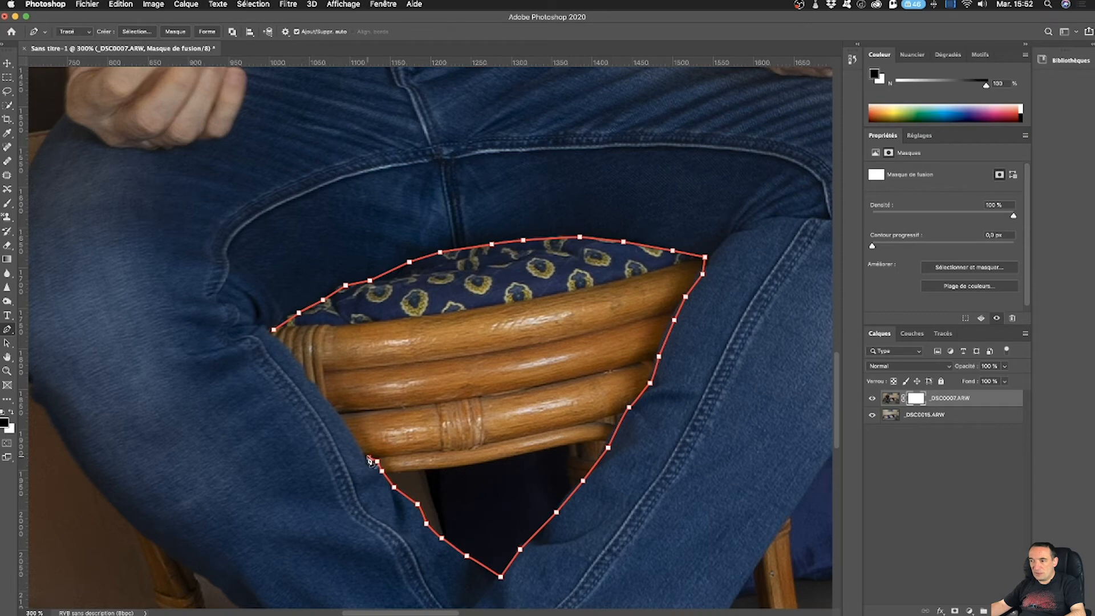
{"action": "scroll", "coordinate": [370, 461], "scroll_direction": "down", "scroll_amount": 2}
{"action": "left_click", "coordinate": [353, 423]}
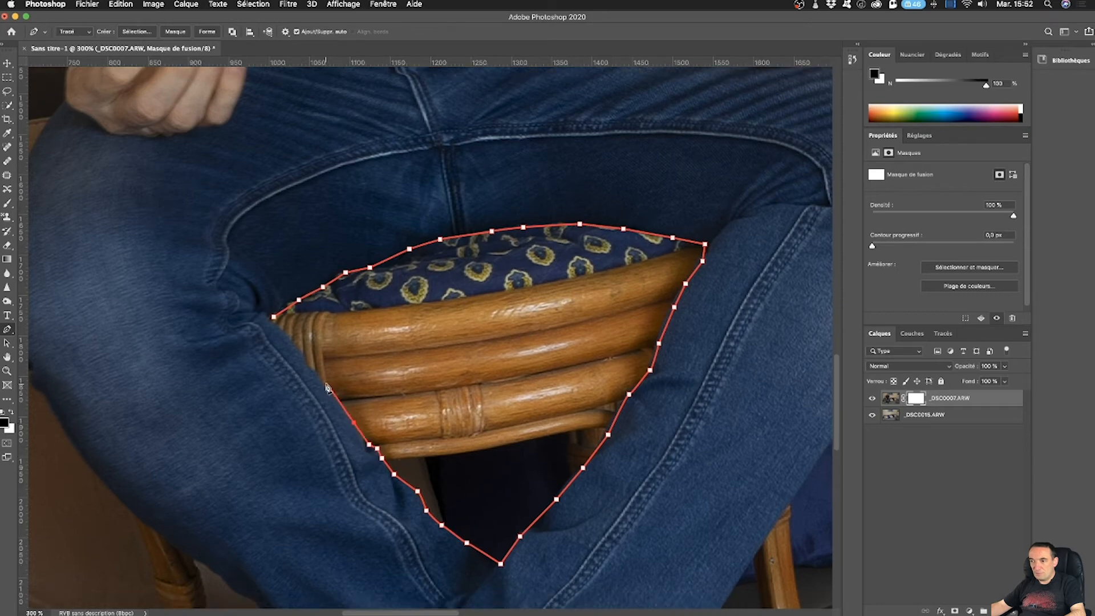
{"action": "left_click", "coordinate": [325, 386]}
{"action": "left_click", "coordinate": [273, 319]}
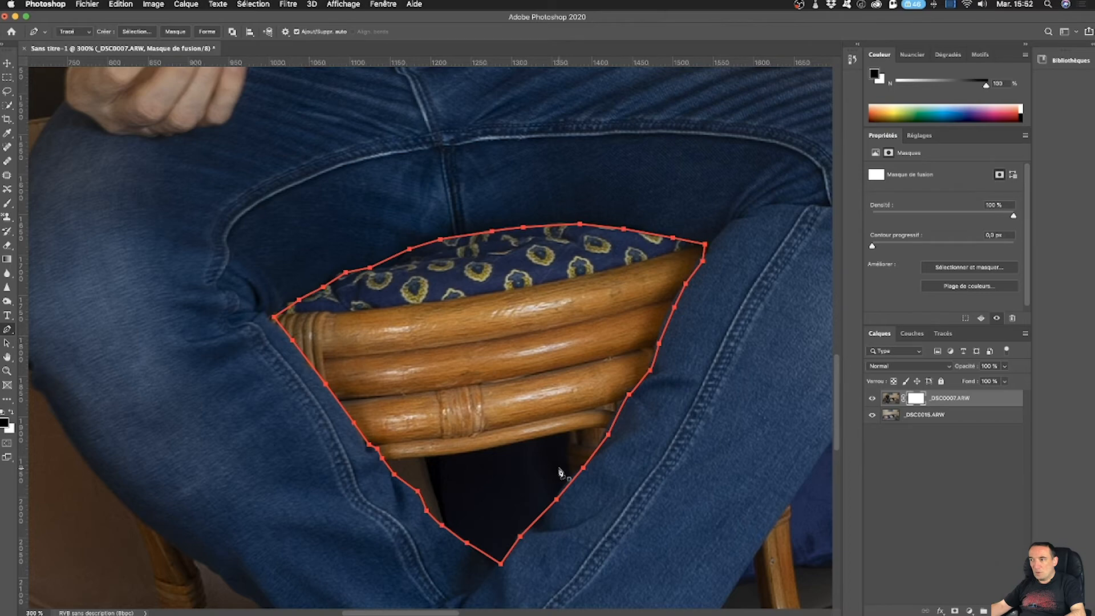
Convert the closed path into a new anti-aliased selection with a 1 px feather radius
{"action": "left_click", "coordinate": [137, 32]}
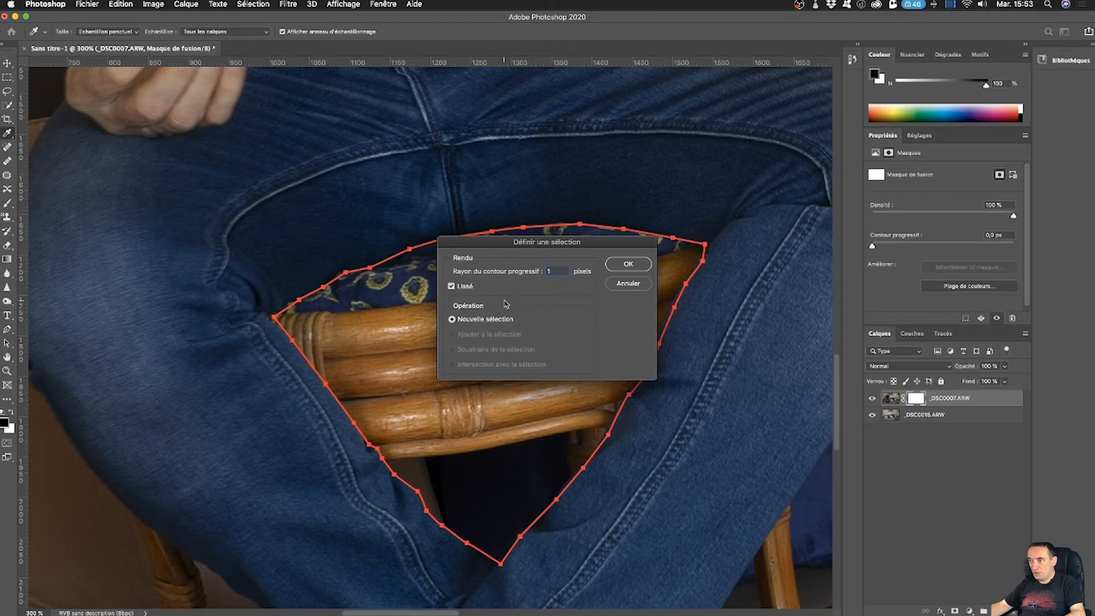
{"action": "left_click", "coordinate": [633, 265]}
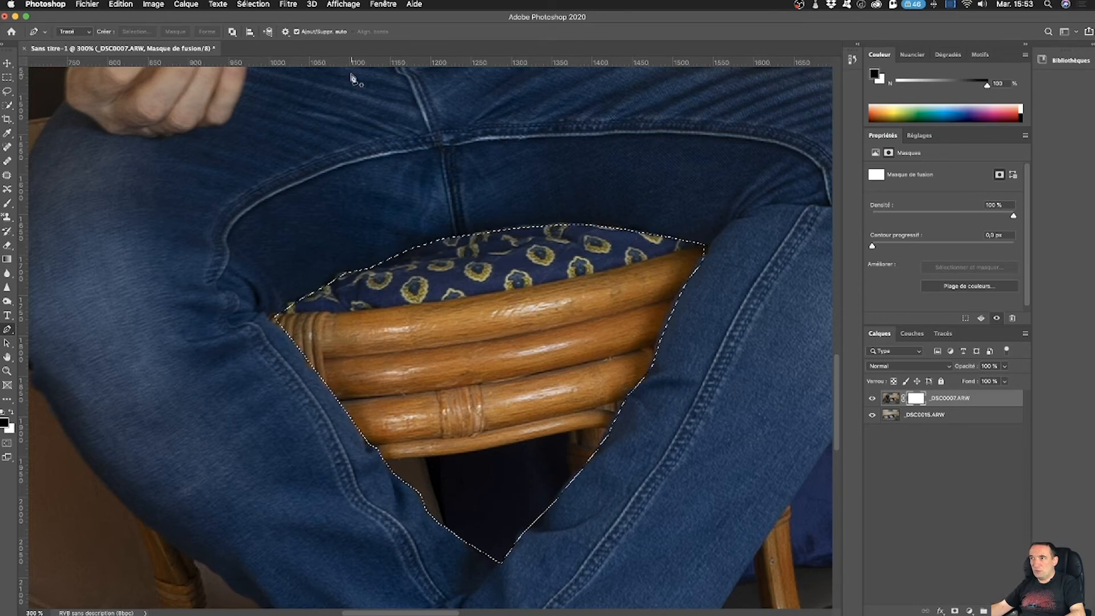
{"action": "left_click", "coordinate": [243, 4]}
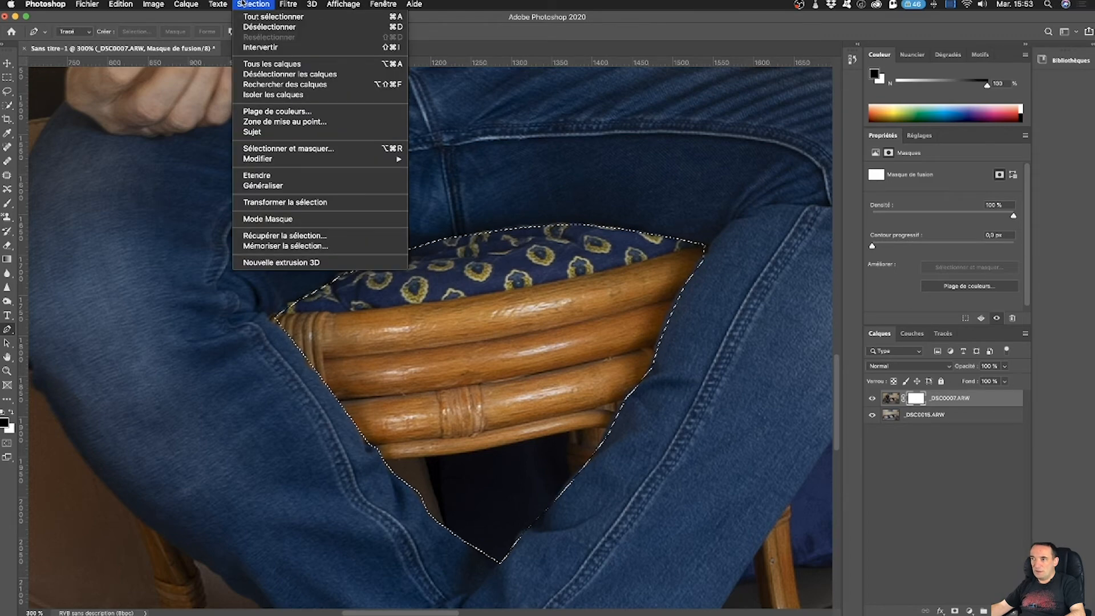
{"action": "left_click", "coordinate": [242, 4]}
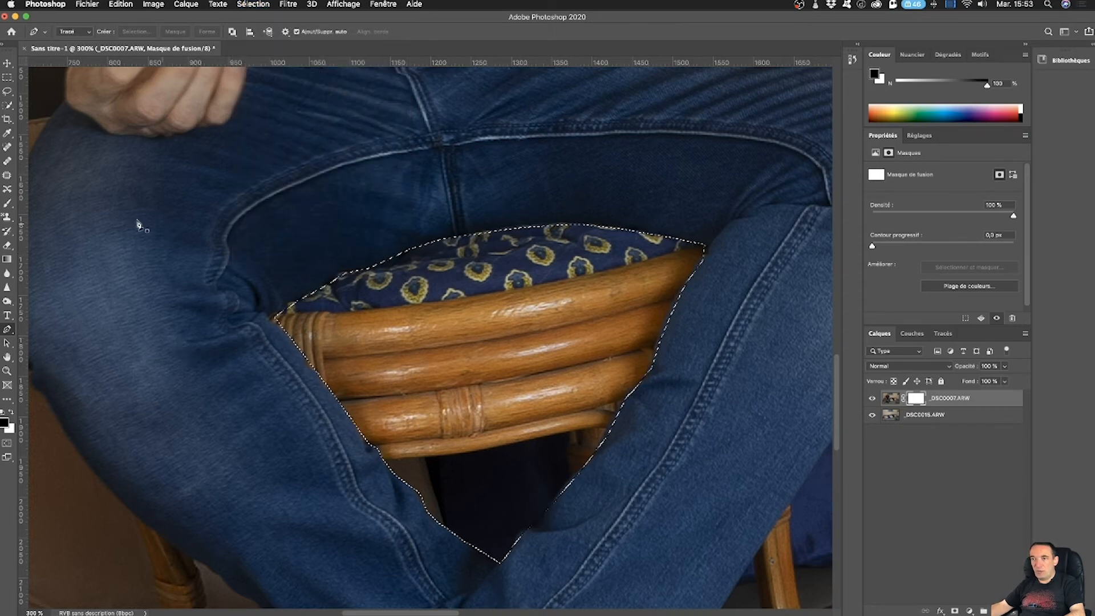
Paint black over the whole selected area on the _DSC0007.ARW layer mask to hide the stool seat, and deselect
{"action": "left_click", "coordinate": [8, 203]}
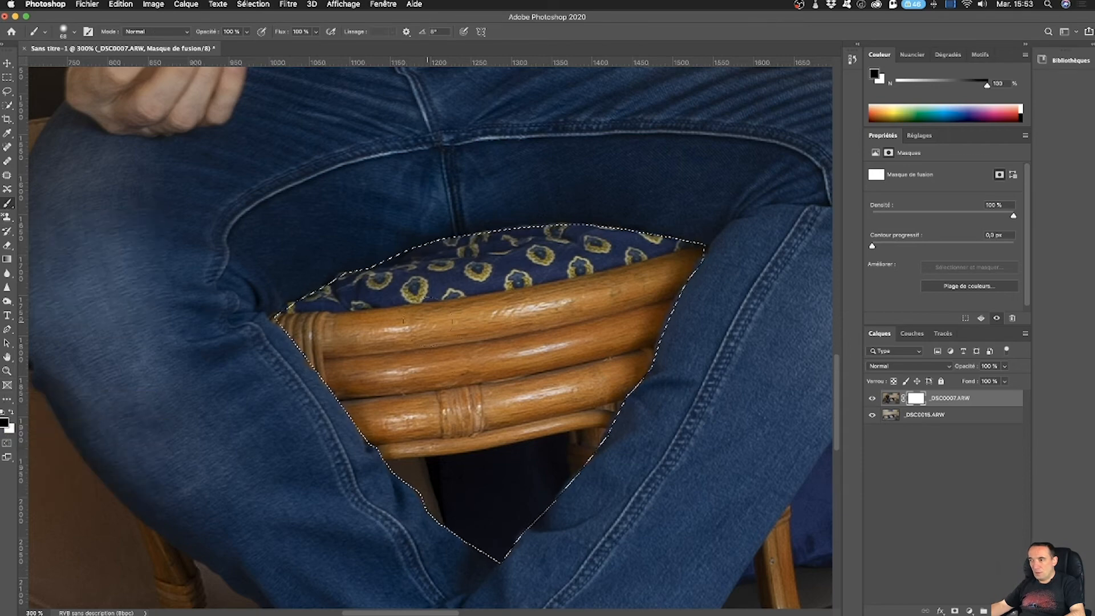
{"action": "mouse_move", "coordinate": [417, 308]}
{"action": "left_mouse_down"}
{"action": "mouse_move", "coordinate": [463, 299]}
{"action": "mouse_move", "coordinate": [396, 305]}
{"action": "mouse_move", "coordinate": [430, 299]}
{"action": "mouse_move", "coordinate": [415, 280]}
{"action": "mouse_move", "coordinate": [501, 259]}
{"action": "mouse_move", "coordinate": [487, 253]}
{"action": "mouse_move", "coordinate": [698, 238]}
{"action": "mouse_move", "coordinate": [652, 249]}
{"action": "mouse_move", "coordinate": [644, 270]}
{"action": "mouse_move", "coordinate": [691, 283]}
{"action": "mouse_move", "coordinate": [654, 308]}
{"action": "mouse_move", "coordinate": [674, 320]}
{"action": "mouse_move", "coordinate": [673, 336]}
{"action": "mouse_move", "coordinate": [620, 377]}
{"action": "mouse_move", "coordinate": [532, 487]}
{"action": "mouse_move", "coordinate": [597, 464]}
{"action": "mouse_move", "coordinate": [490, 543]}
{"action": "mouse_move", "coordinate": [496, 534]}
{"action": "mouse_move", "coordinate": [411, 490]}
{"action": "mouse_move", "coordinate": [473, 506]}
{"action": "mouse_move", "coordinate": [460, 516]}
{"action": "mouse_move", "coordinate": [475, 511]}
{"action": "mouse_move", "coordinate": [375, 432]}
{"action": "mouse_move", "coordinate": [375, 383]}
{"action": "mouse_move", "coordinate": [330, 319]}
{"action": "mouse_move", "coordinate": [340, 297]}
{"action": "mouse_move", "coordinate": [332, 268]}
{"action": "left_mouse_up"}
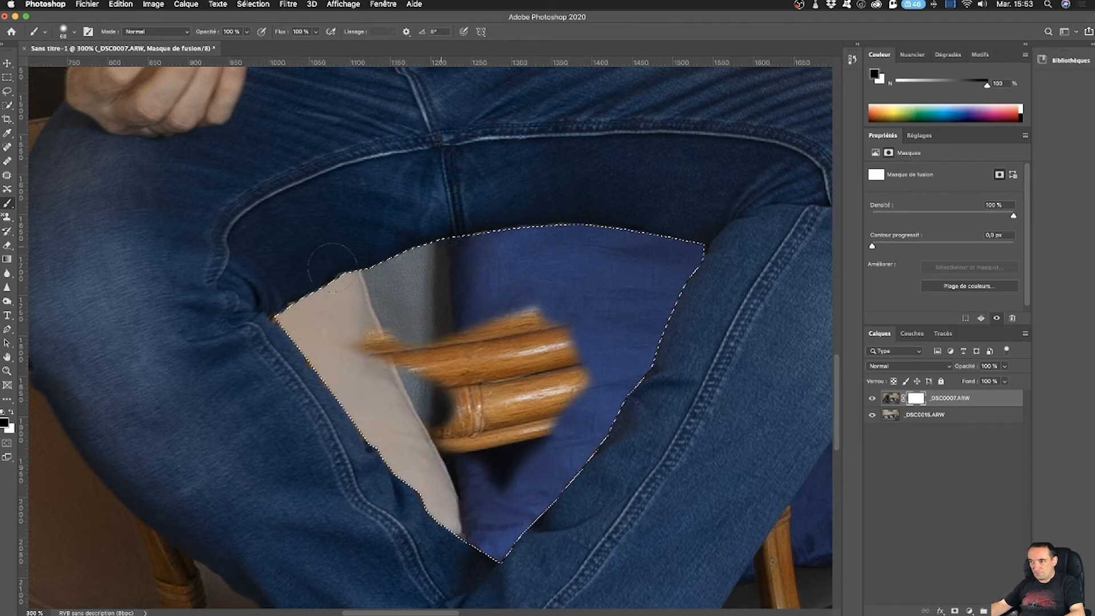
{"action": "mouse_move", "coordinate": [484, 261]}
{"action": "left_mouse_down"}
{"action": "mouse_move", "coordinate": [302, 313]}
{"action": "mouse_move", "coordinate": [445, 338]}
{"action": "mouse_move", "coordinate": [447, 401]}
{"action": "mouse_move", "coordinate": [548, 346]}
{"action": "mouse_move", "coordinate": [469, 387]}
{"action": "mouse_move", "coordinate": [275, 406]}
{"action": "mouse_move", "coordinate": [471, 427]}
{"action": "left_mouse_up"}
{"action": "mouse_move", "coordinate": [608, 387]}
{"action": "left_mouse_down"}
{"action": "mouse_move", "coordinate": [494, 535]}
{"action": "mouse_move", "coordinate": [477, 458]}
{"action": "mouse_move", "coordinate": [500, 515]}
{"action": "mouse_move", "coordinate": [420, 495]}
{"action": "left_mouse_up"}
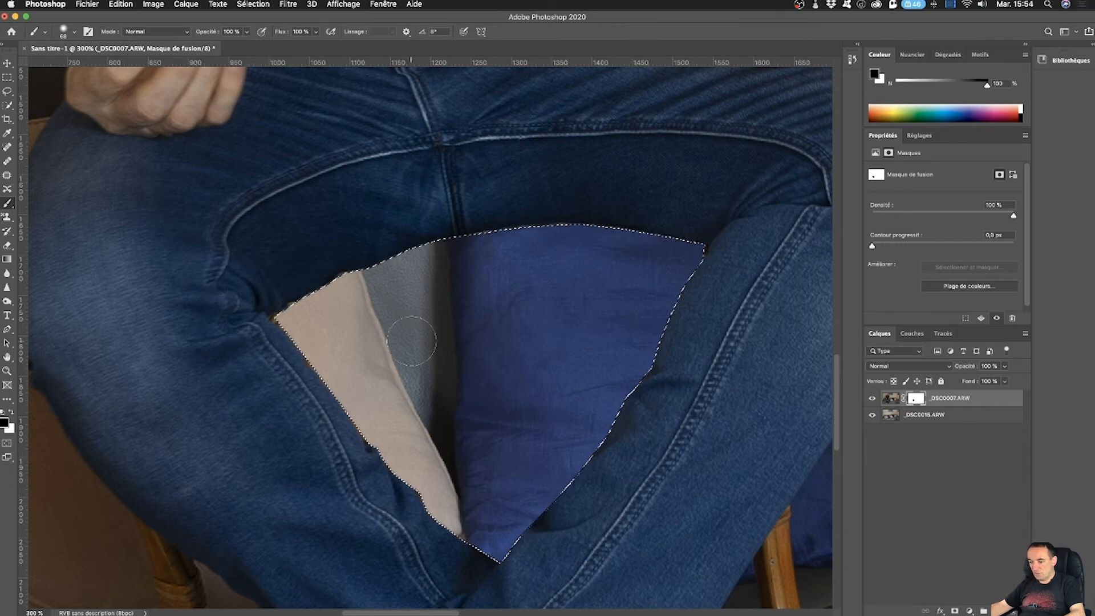
{"action": "key", "text": "super+d"}
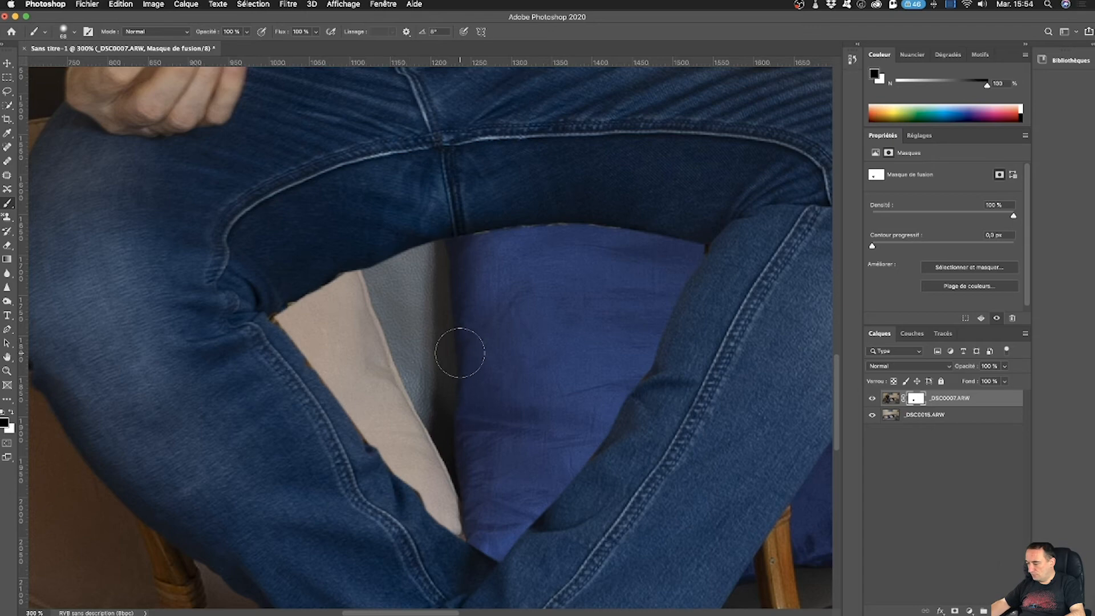
Compare the masked _DSC0007.ARW layer with the empty sofa photo, and inspect the remaining stool base around the foot
{"action": "key", "text": "super+0"}
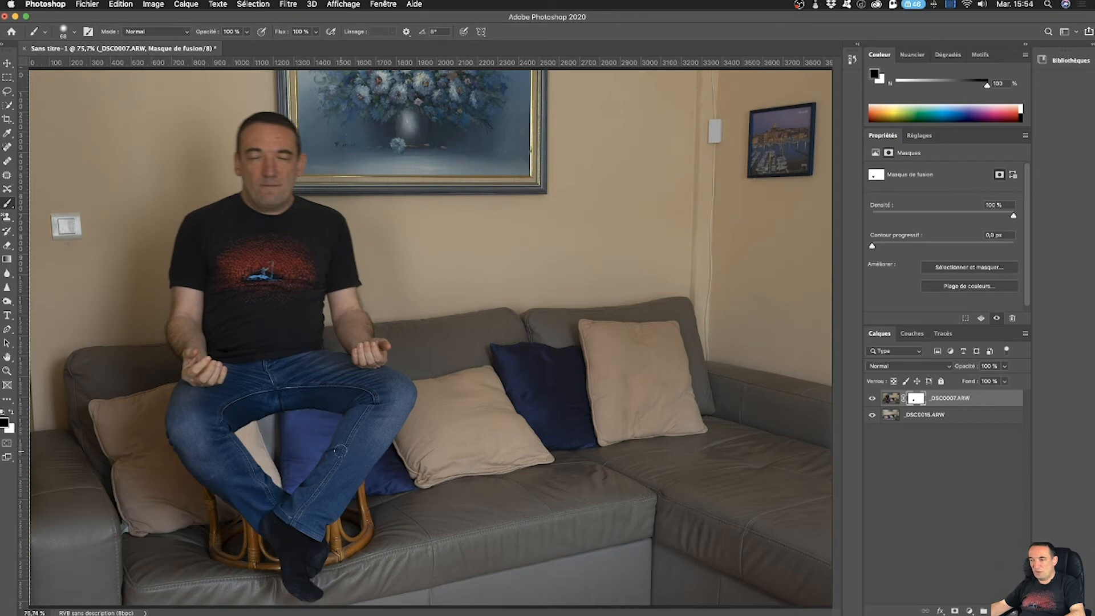
{"action": "left_click", "coordinate": [872, 399]}
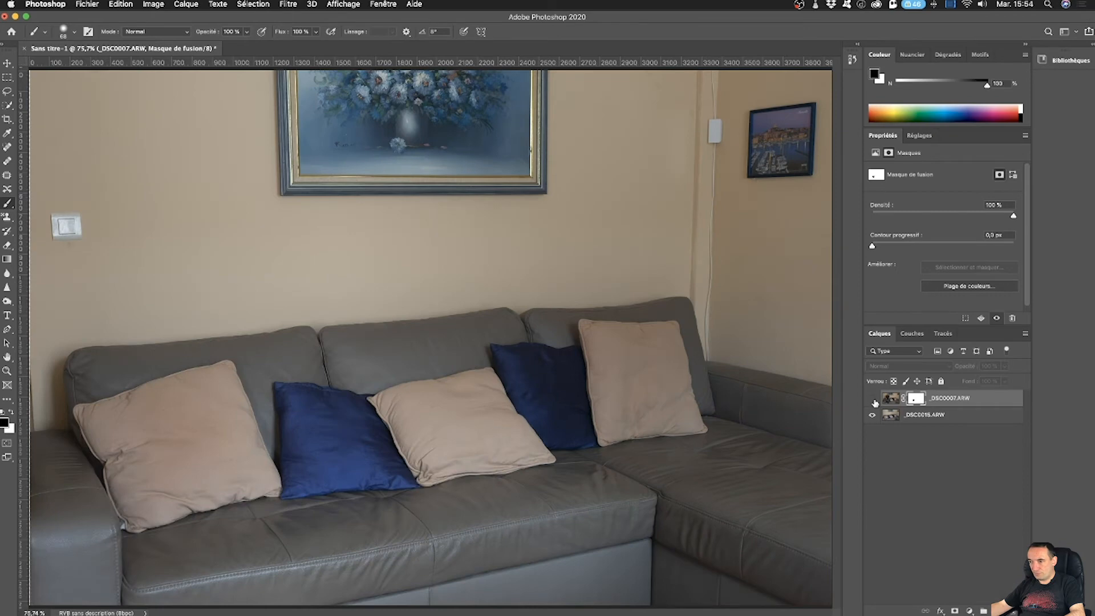
{"action": "left_click", "coordinate": [875, 401]}
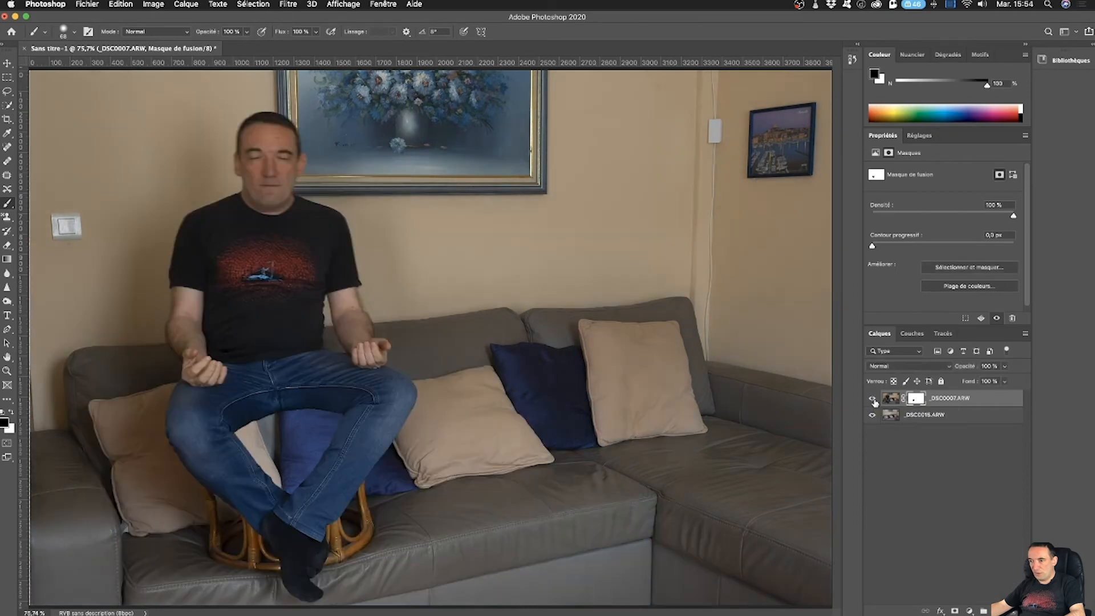
{"action": "left_click", "coordinate": [875, 400]}
{"action": "left_click", "coordinate": [874, 400]}
{"action": "key", "text": "super+plus"}
{"action": "key", "text": "super+plus"}
{"action": "scroll", "coordinate": [368, 477], "scroll_direction": "down", "scroll_amount": 10}
{"action": "scroll", "coordinate": [371, 478], "scroll_direction": "left", "scroll_amount": 5}
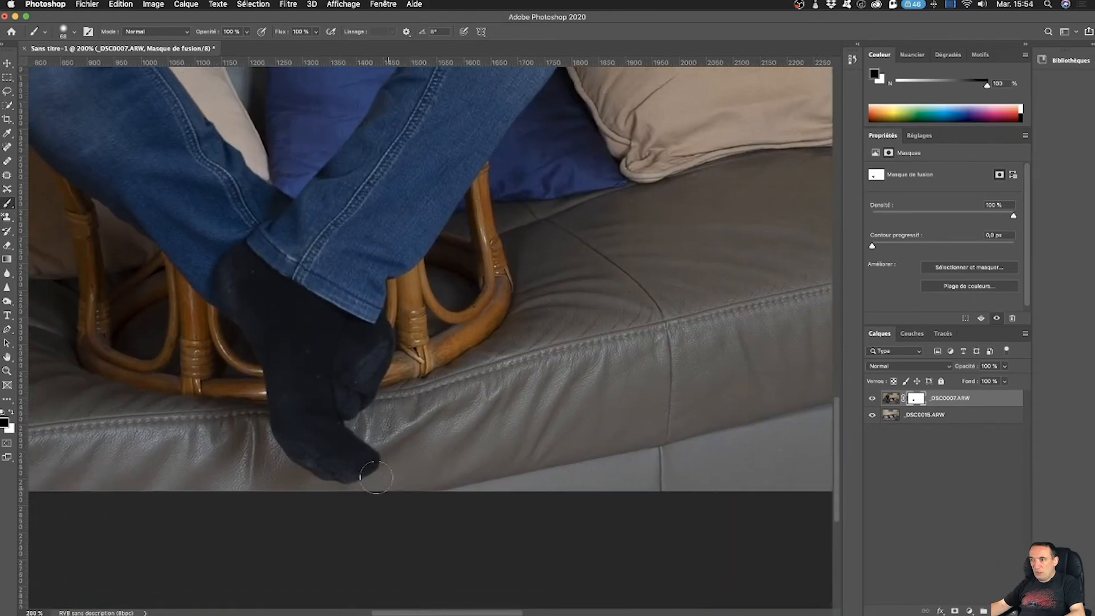
Trace a Pen path from under the jeans down the left stool leg's outer edge and along the rattan base to the foot
{"action": "scroll", "coordinate": [376, 479], "scroll_direction": "up", "scroll_amount": 3}
{"action": "scroll", "coordinate": [375, 479], "scroll_direction": "up", "scroll_amount": 5}
{"action": "scroll", "coordinate": [374, 476], "scroll_direction": "left", "scroll_amount": 2}
{"action": "scroll", "coordinate": [371, 473], "scroll_direction": "down", "scroll_amount": 5}
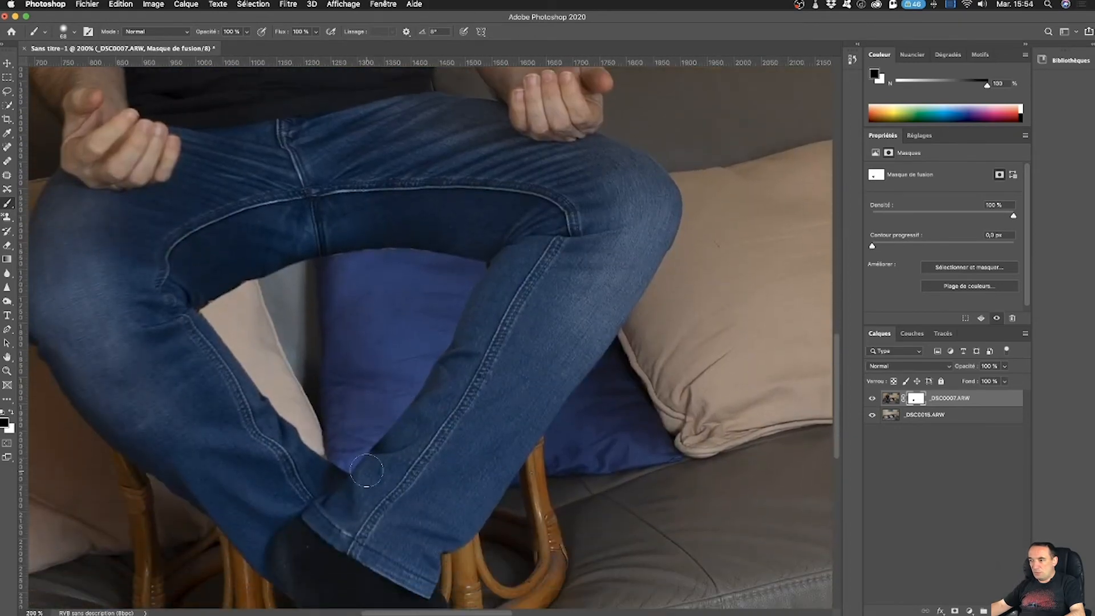
{"action": "scroll", "coordinate": [367, 470], "scroll_direction": "down", "scroll_amount": 2}
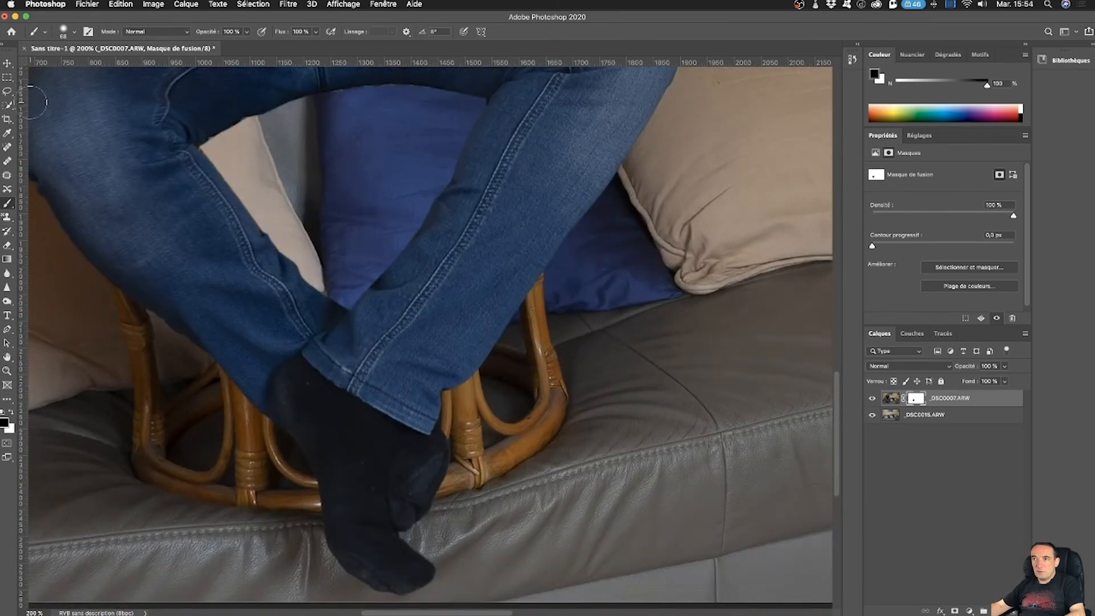
{"action": "left_click", "coordinate": [8, 331]}
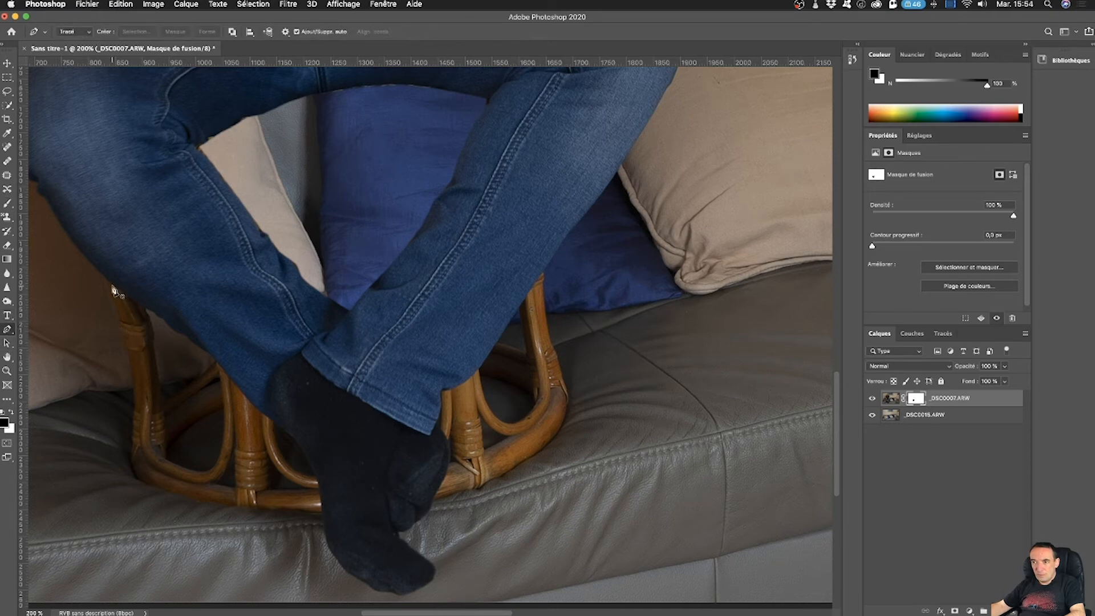
{"action": "left_click", "coordinate": [113, 286]}
{"action": "left_click", "coordinate": [122, 331]}
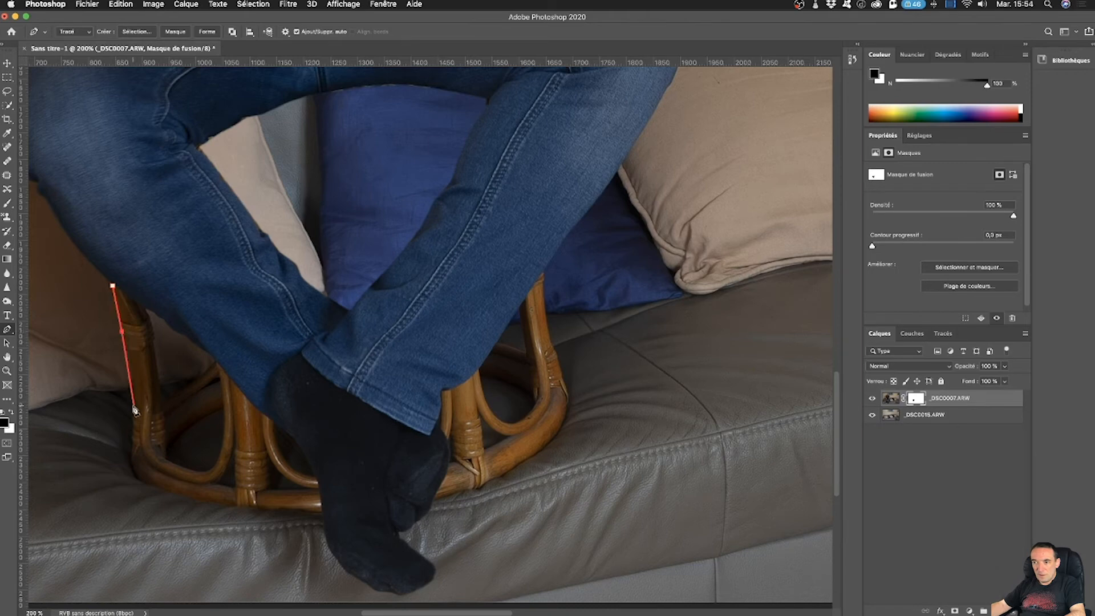
{"action": "left_click", "coordinate": [133, 406]}
{"action": "left_click", "coordinate": [131, 437]}
{"action": "left_click", "coordinate": [141, 483]}
{"action": "left_click", "coordinate": [170, 492]}
{"action": "left_click", "coordinate": [222, 503]}
{"action": "left_click", "coordinate": [281, 508]}
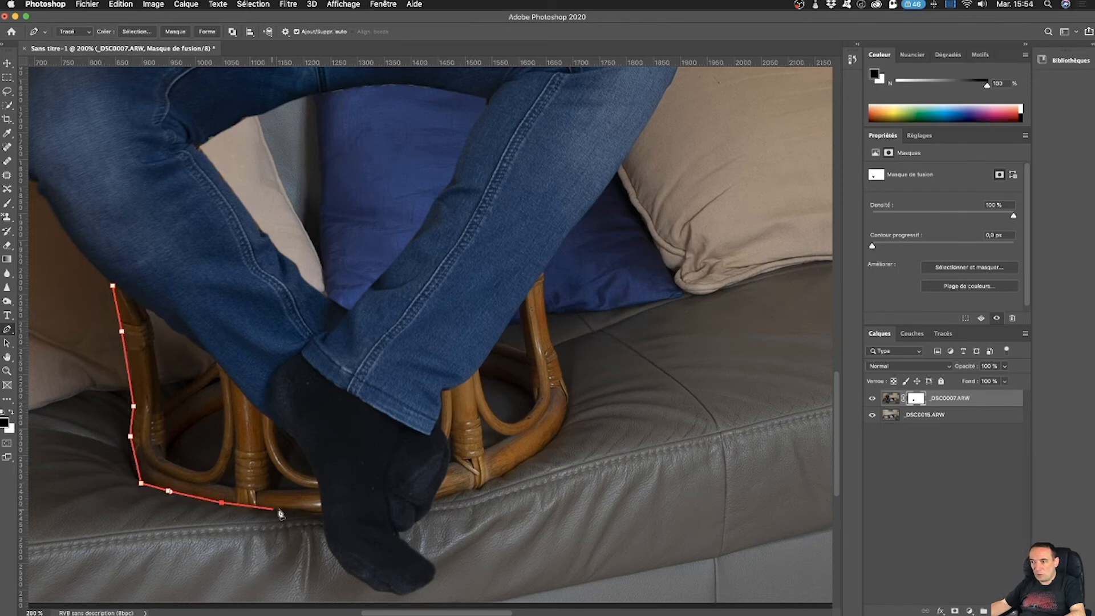
{"action": "left_click", "coordinate": [322, 512]}
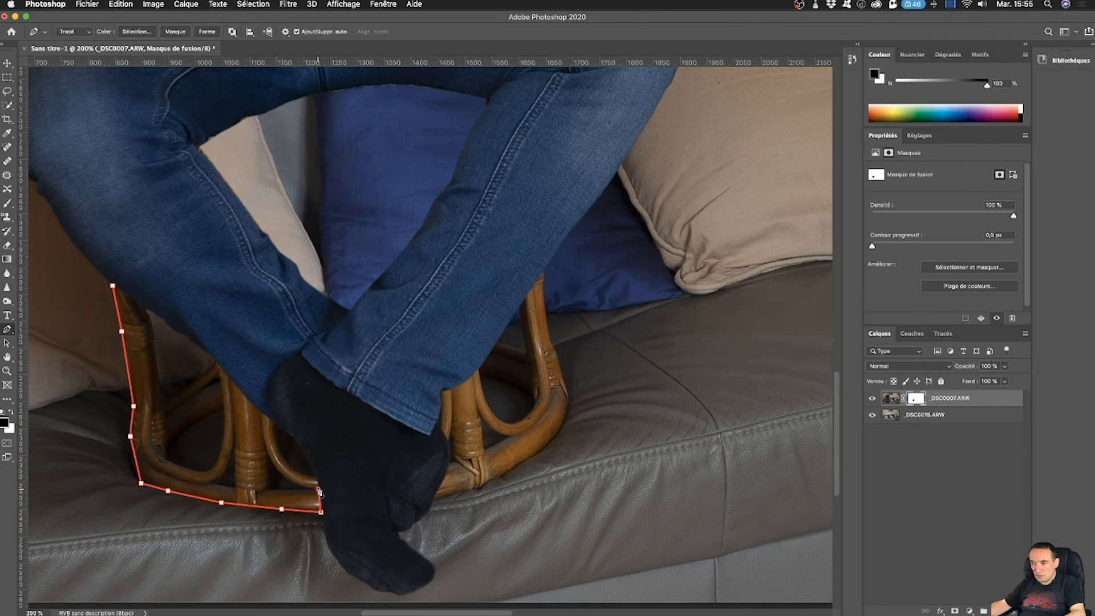
Continue the path up along the black sock and the underside of the jeans, and close it at the starting anchor
{"action": "left_click", "coordinate": [318, 489]}
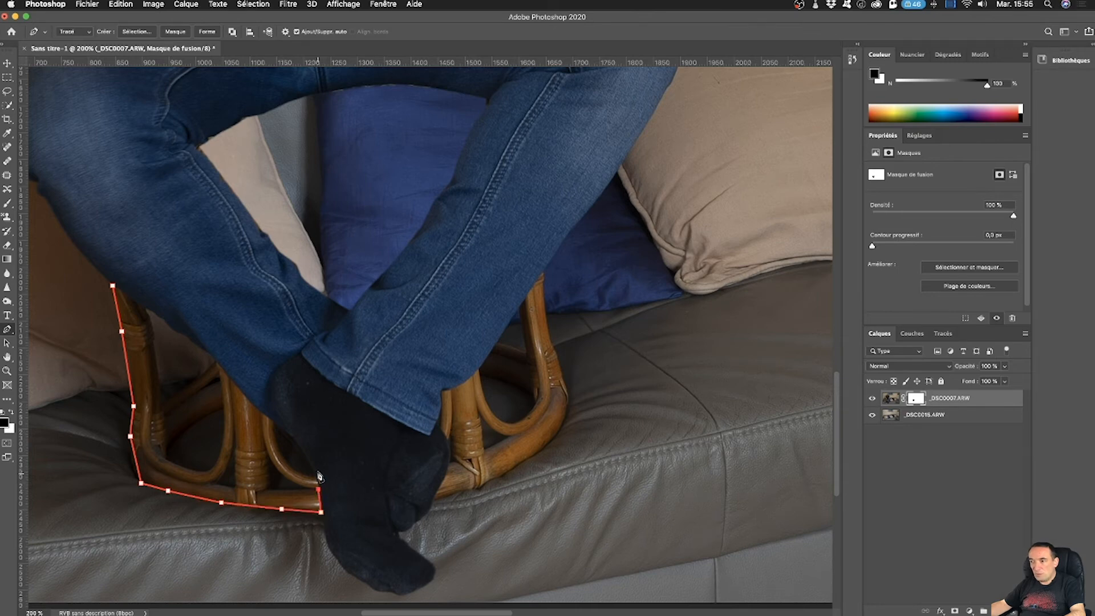
{"action": "left_click", "coordinate": [276, 428]}
{"action": "left_click", "coordinate": [258, 409]}
{"action": "left_click", "coordinate": [242, 389]}
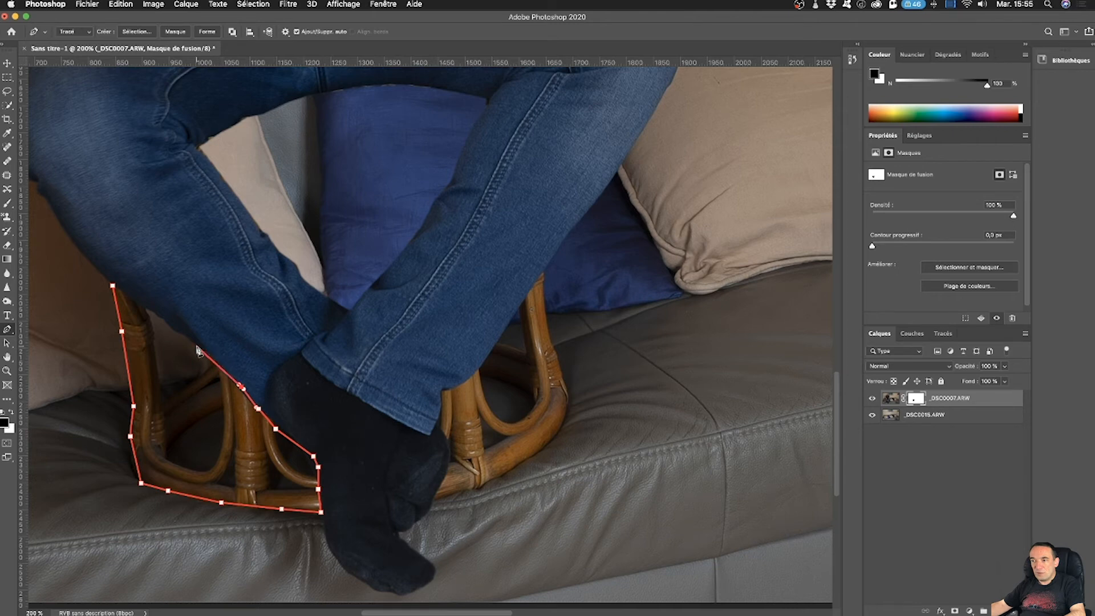
{"action": "left_click", "coordinate": [198, 341]}
{"action": "left_click", "coordinate": [156, 312]}
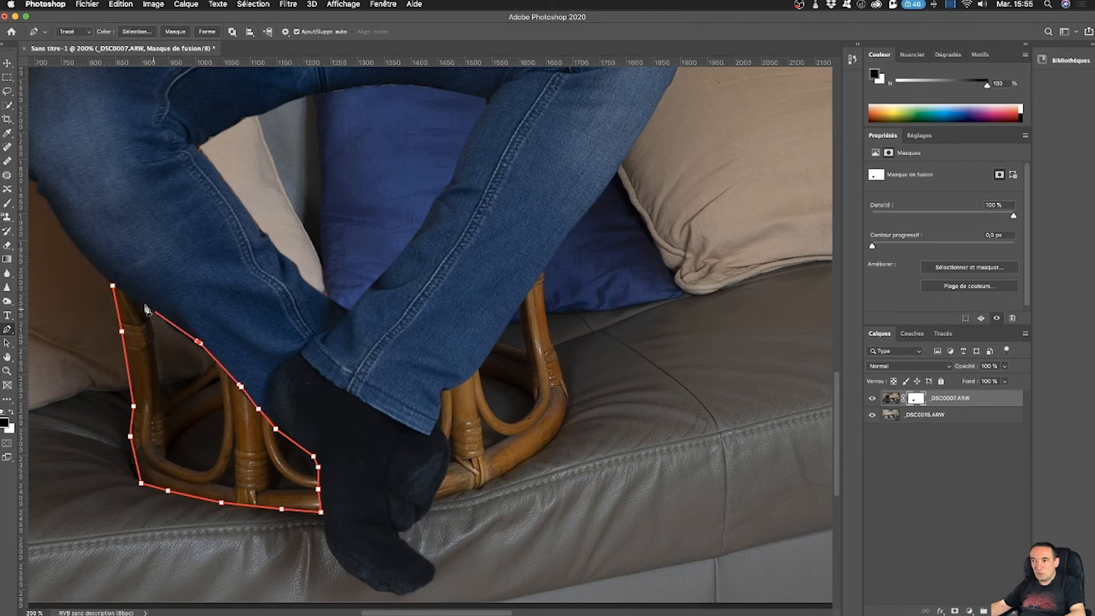
{"action": "left_click", "coordinate": [114, 286]}
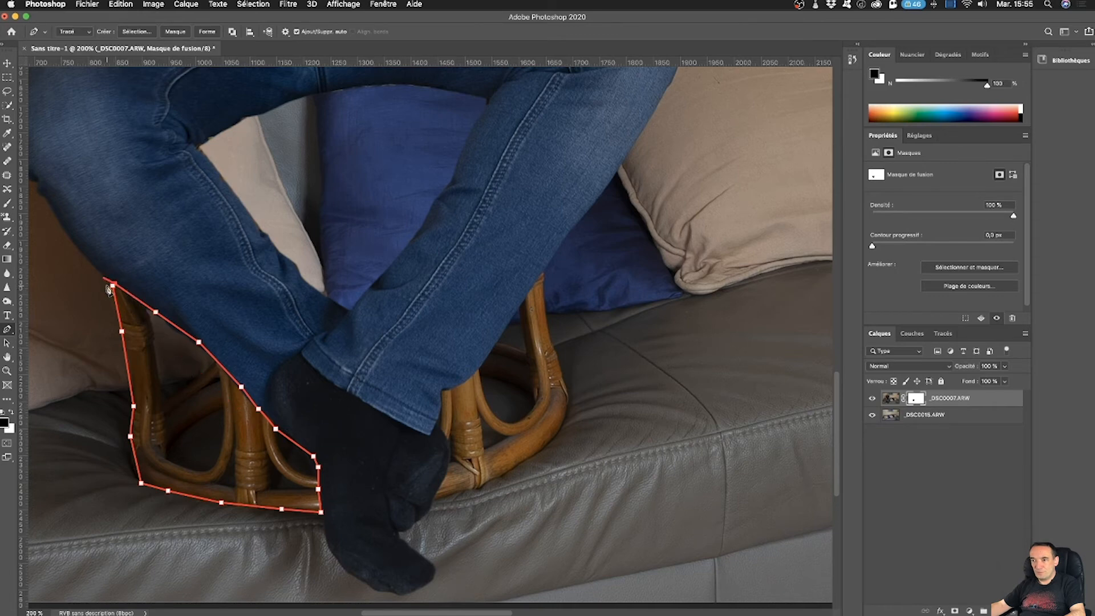
{"action": "left_click", "coordinate": [113, 285]}
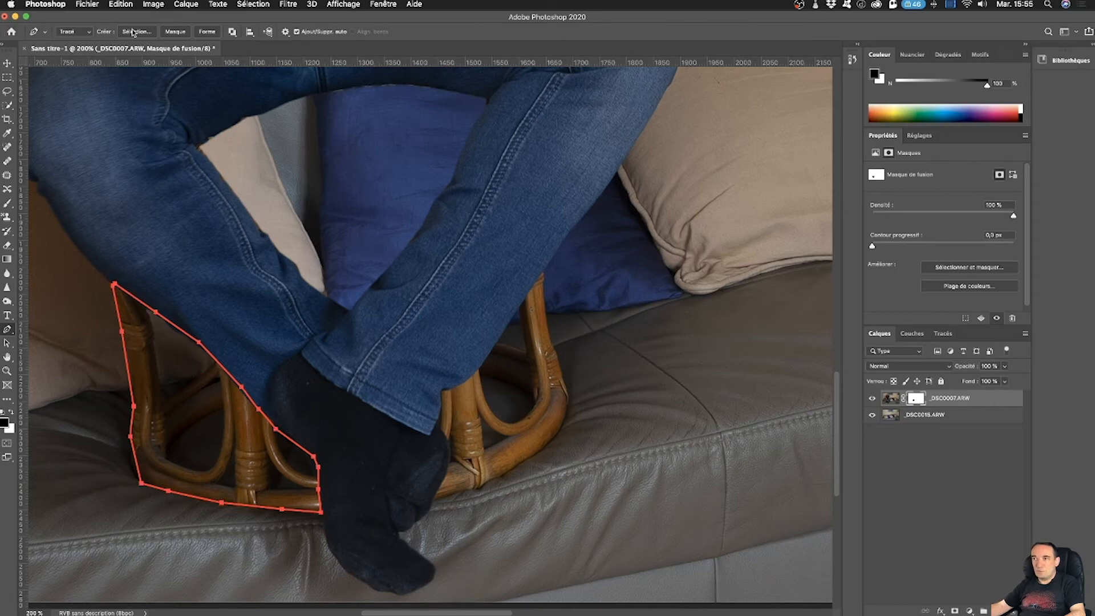
Convert the path into a 1 px feathered selection, and paint it black on the _DSC0007.ARW mask to hide the left part of the stool base
{"action": "left_click", "coordinate": [150, 36]}
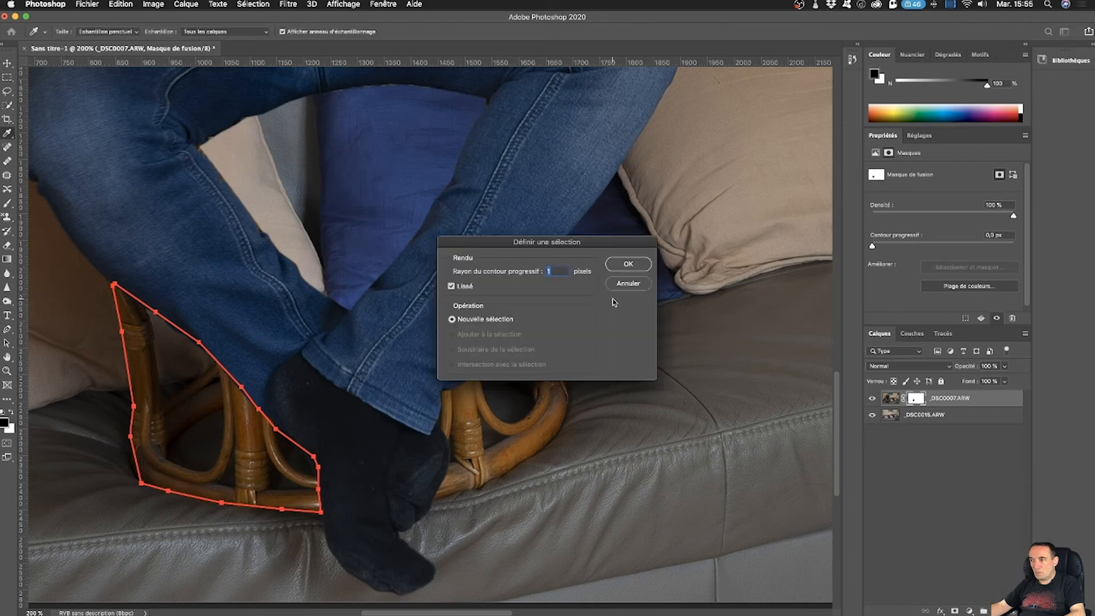
{"action": "left_click", "coordinate": [628, 265]}
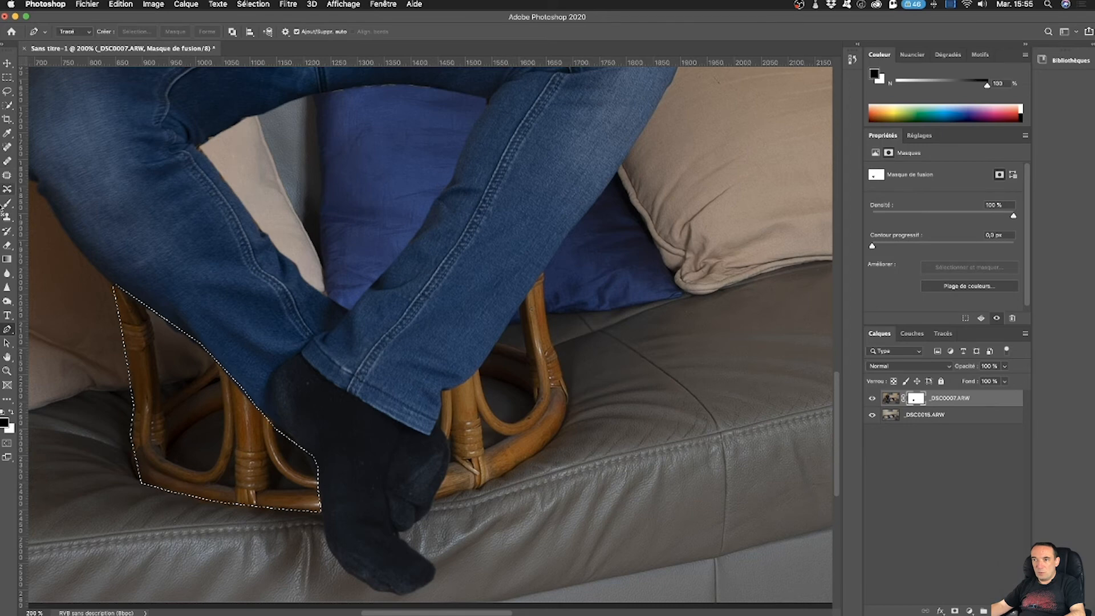
{"action": "left_click", "coordinate": [7, 203]}
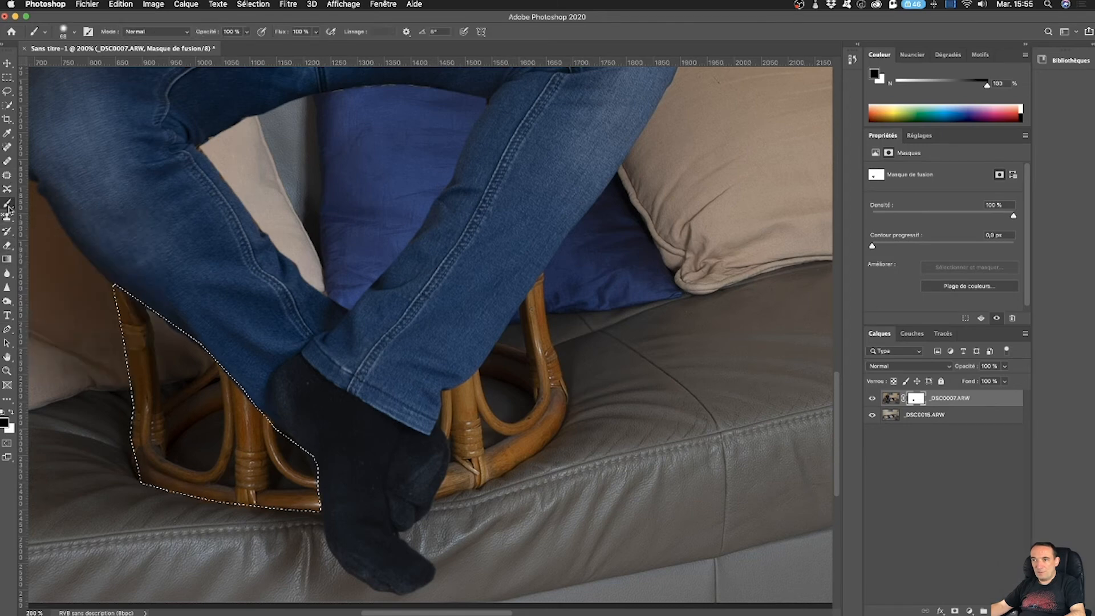
{"action": "mouse_move", "coordinate": [173, 402]}
{"action": "left_mouse_down"}
{"action": "mouse_move", "coordinate": [154, 374]}
{"action": "mouse_move", "coordinate": [178, 375]}
{"action": "mouse_move", "coordinate": [116, 290]}
{"action": "mouse_move", "coordinate": [274, 444]}
{"action": "mouse_move", "coordinate": [308, 493]}
{"action": "mouse_move", "coordinate": [180, 396]}
{"action": "mouse_move", "coordinate": [254, 405]}
{"action": "mouse_move", "coordinate": [325, 507]}
{"action": "mouse_move", "coordinate": [268, 485]}
{"action": "mouse_move", "coordinate": [263, 510]}
{"action": "mouse_move", "coordinate": [161, 465]}
{"action": "mouse_move", "coordinate": [177, 452]}
{"action": "mouse_move", "coordinate": [124, 427]}
{"action": "mouse_move", "coordinate": [197, 438]}
{"action": "mouse_move", "coordinate": [197, 407]}
{"action": "mouse_move", "coordinate": [148, 361]}
{"action": "left_mouse_up"}
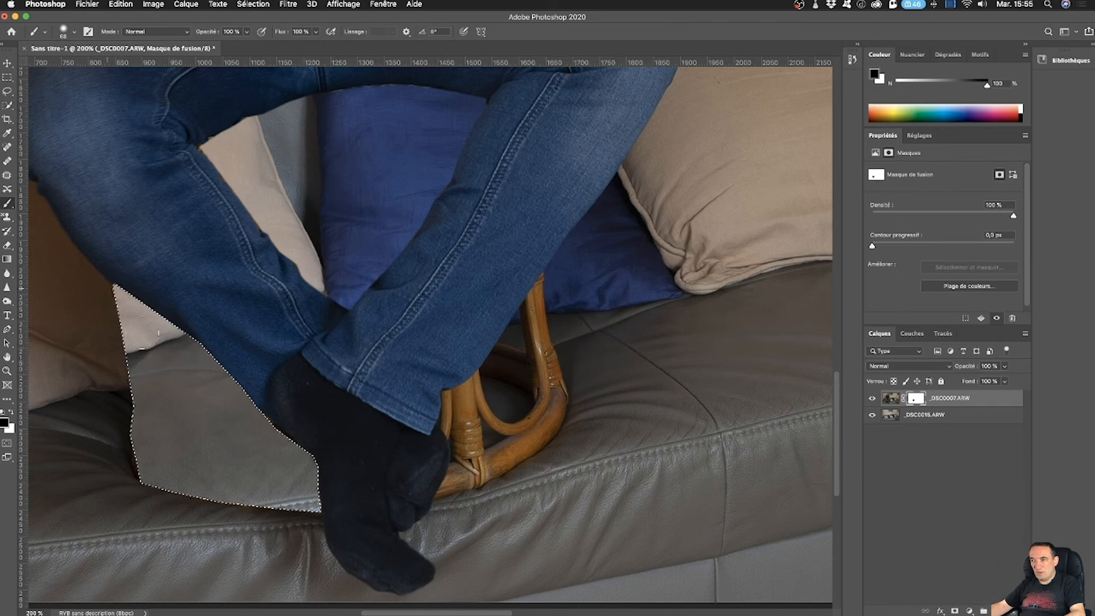
{"action": "mouse_move", "coordinate": [279, 466]}
{"action": "left_mouse_down"}
{"action": "mouse_move", "coordinate": [301, 516]}
{"action": "mouse_move", "coordinate": [252, 491]}
{"action": "left_mouse_up"}
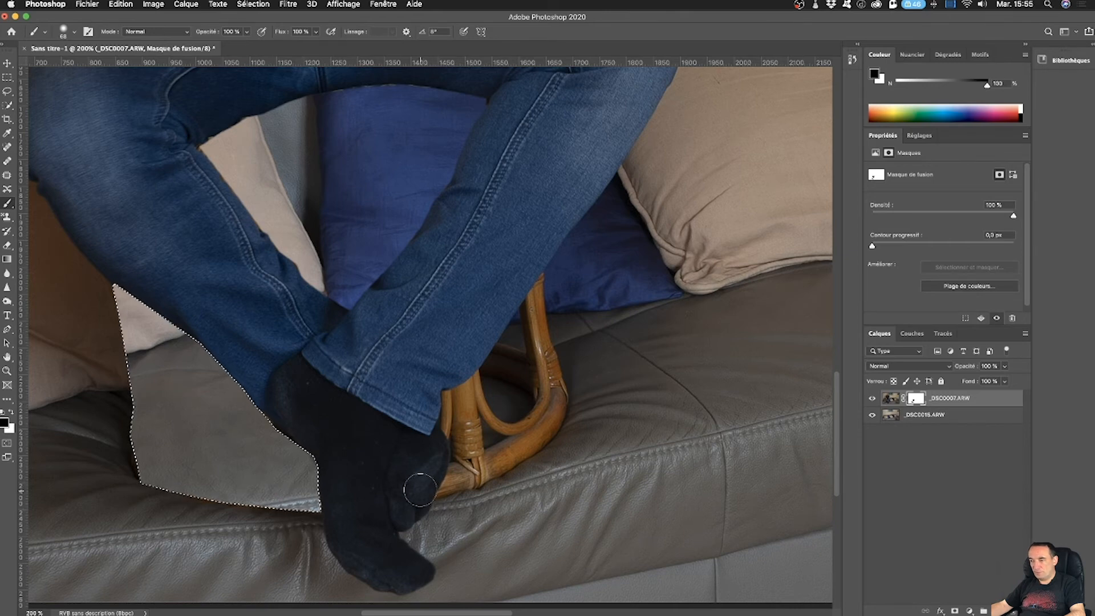
{"action": "key", "text": "super+d"}
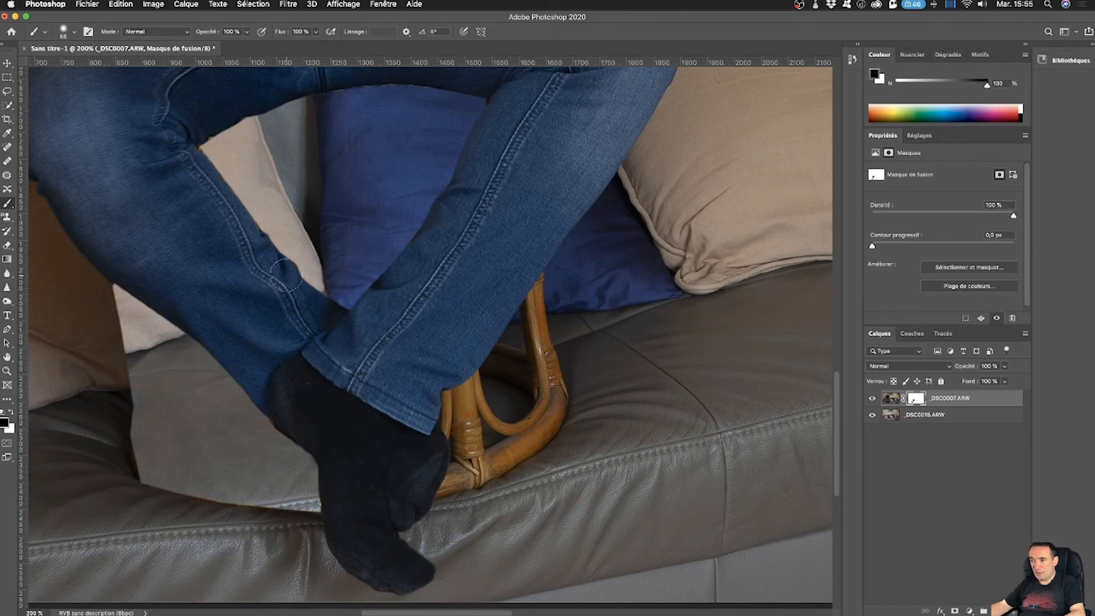
Paint black on the _DSC0007.ARW mask over the visible mask edge and stool shadow on the seat left of the foot
{"action": "scroll", "coordinate": [285, 276], "scroll_direction": "down", "scroll_amount": 3}
{"action": "scroll", "coordinate": [286, 276], "scroll_direction": "left", "scroll_amount": 3}
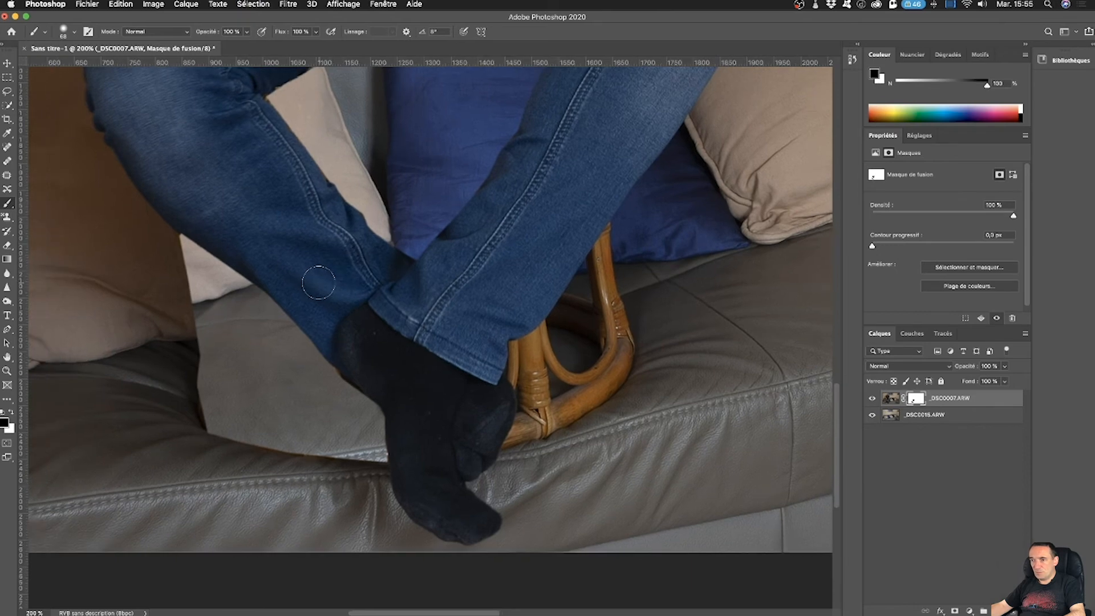
{"action": "scroll", "coordinate": [228, 279], "scroll_direction": "down", "scroll_amount": 2}
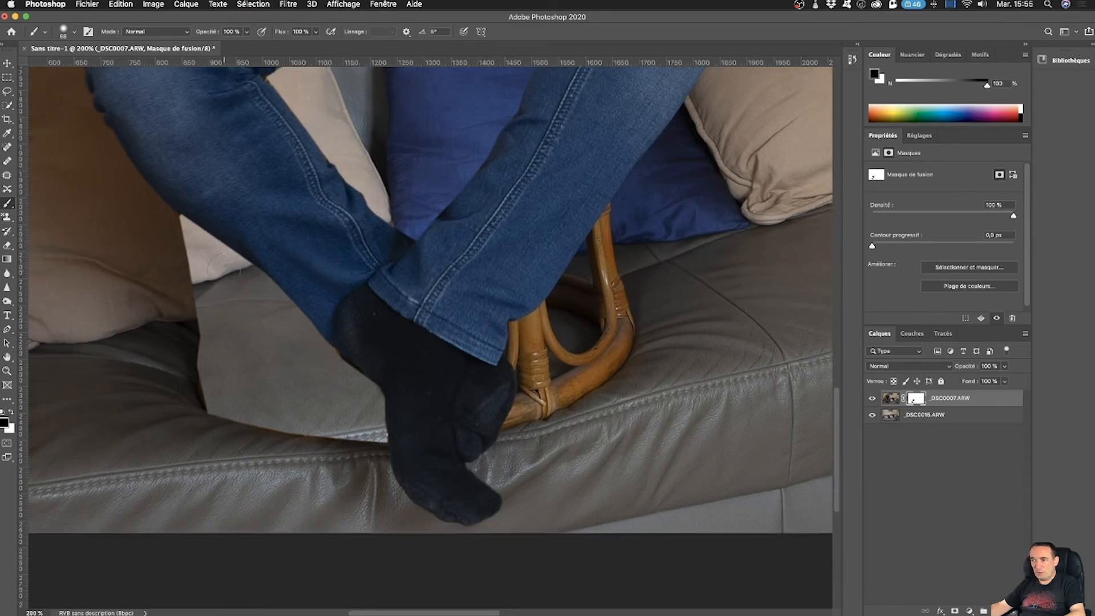
{"action": "scroll", "coordinate": [256, 283], "scroll_direction": "up", "scroll_amount": 1}
{"action": "scroll", "coordinate": [257, 284], "scroll_direction": "up", "scroll_amount": 1}
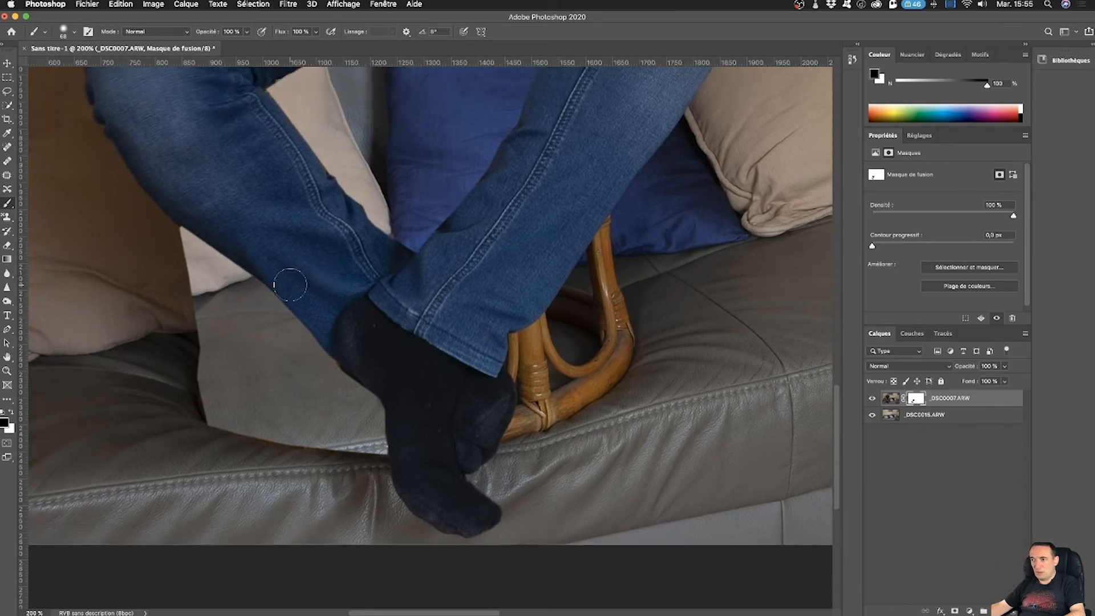
{"action": "scroll", "coordinate": [256, 284], "scroll_direction": "left", "scroll_amount": 3}
{"action": "mouse_move", "coordinate": [446, 459]}
{"action": "left_mouse_down"}
{"action": "mouse_move", "coordinate": [308, 462]}
{"action": "mouse_move", "coordinate": [182, 485]}
{"action": "left_mouse_up"}
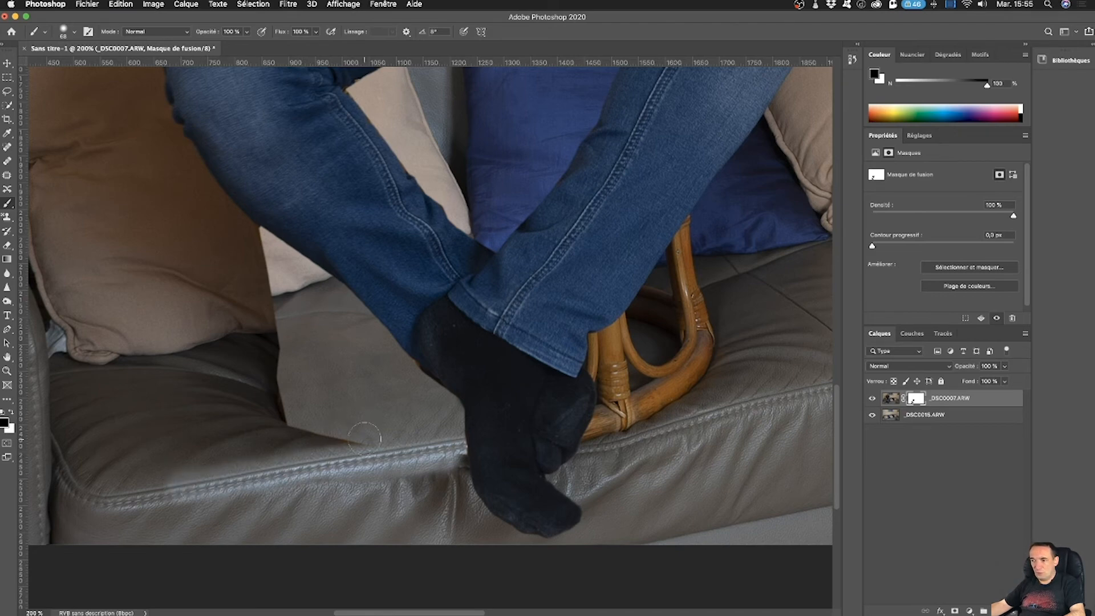
{"action": "mouse_move", "coordinate": [365, 438]}
{"action": "left_mouse_down"}
{"action": "mouse_move", "coordinate": [258, 440]}
{"action": "mouse_move", "coordinate": [295, 433]}
{"action": "mouse_move", "coordinate": [211, 457]}
{"action": "mouse_move", "coordinate": [295, 398]}
{"action": "mouse_move", "coordinate": [278, 397]}
{"action": "mouse_move", "coordinate": [285, 378]}
{"action": "mouse_move", "coordinate": [275, 386]}
{"action": "mouse_move", "coordinate": [296, 337]}
{"action": "mouse_move", "coordinate": [286, 307]}
{"action": "mouse_move", "coordinate": [264, 318]}
{"action": "mouse_move", "coordinate": [306, 303]}
{"action": "mouse_move", "coordinate": [199, 315]}
{"action": "mouse_move", "coordinate": [229, 319]}
{"action": "mouse_move", "coordinate": [285, 296]}
{"action": "mouse_move", "coordinate": [68, 343]}
{"action": "mouse_move", "coordinate": [125, 351]}
{"action": "mouse_move", "coordinate": [260, 331]}
{"action": "mouse_move", "coordinate": [268, 341]}
{"action": "mouse_move", "coordinate": [102, 352]}
{"action": "mouse_move", "coordinate": [303, 366]}
{"action": "left_mouse_up"}
Compare the masked area around the left cushion and seat with the empty sofa photo underneath
{"action": "scroll", "coordinate": [268, 362], "scroll_direction": "up", "scroll_amount": 5}
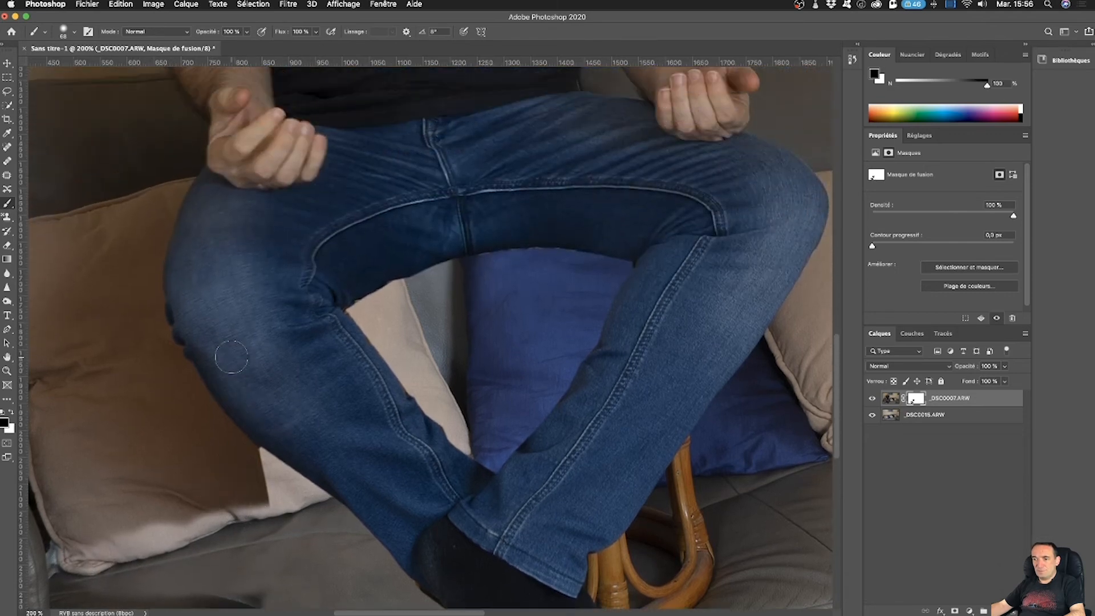
{"action": "scroll", "coordinate": [190, 349], "scroll_direction": "down", "scroll_amount": 3}
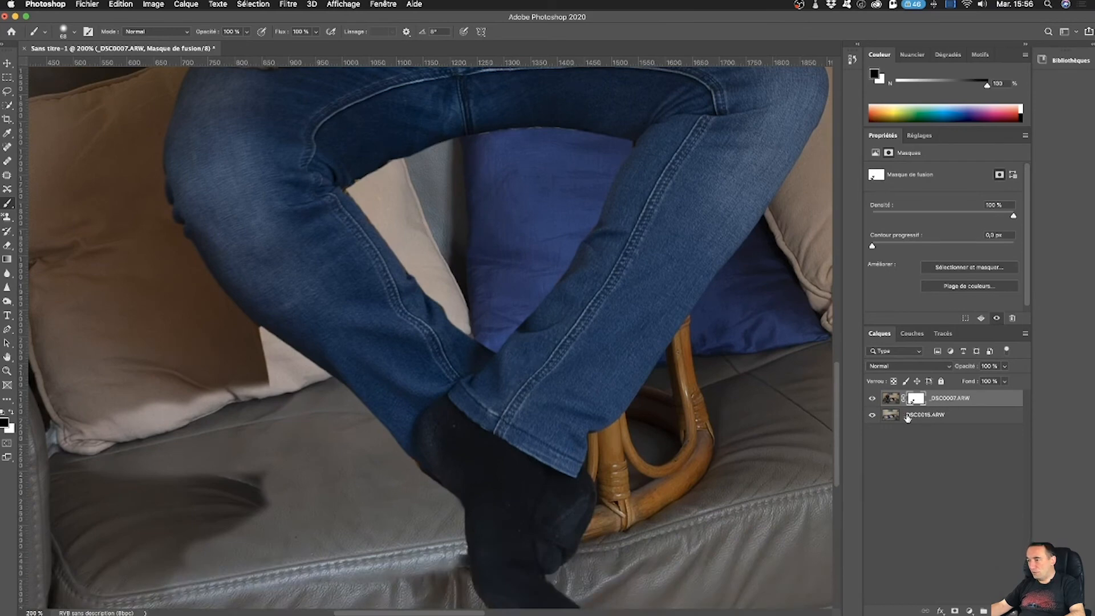
{"action": "left_click", "coordinate": [872, 400]}
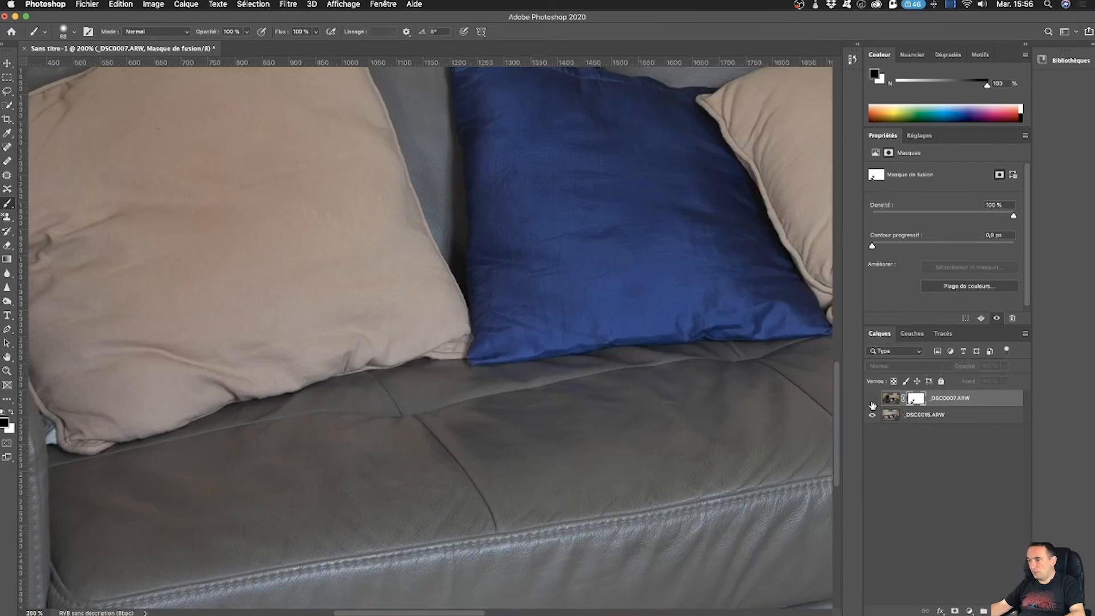
{"action": "left_click", "coordinate": [873, 400]}
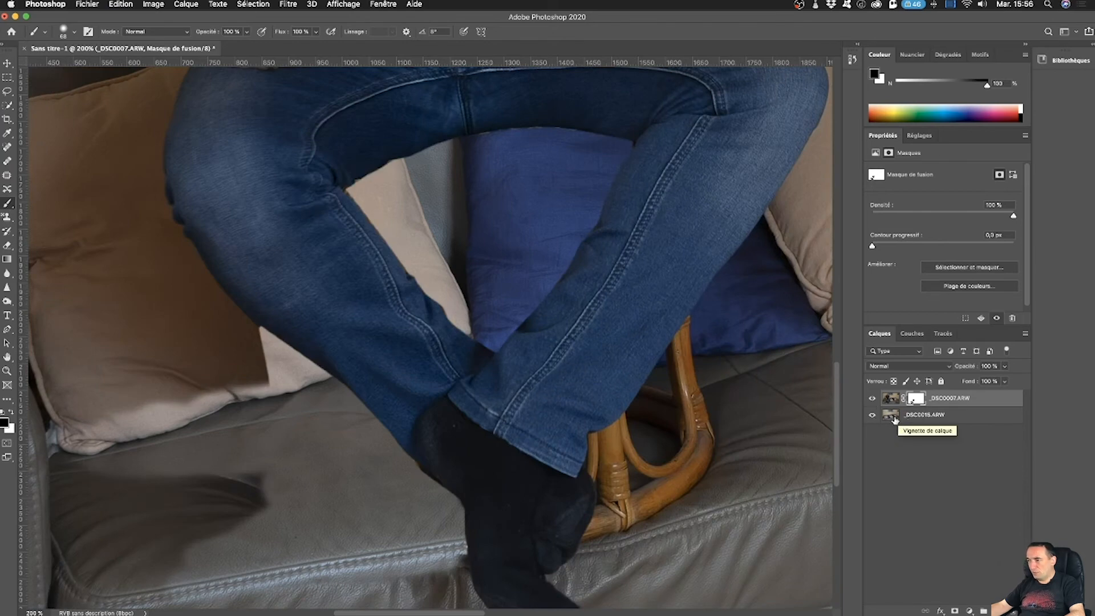
Add a Levels adjustment layer directly above the _DSC0015.ARW photo and set its midtone input level to 0.79
{"action": "left_click", "coordinate": [926, 418]}
{"action": "left_click", "coordinate": [971, 611]}
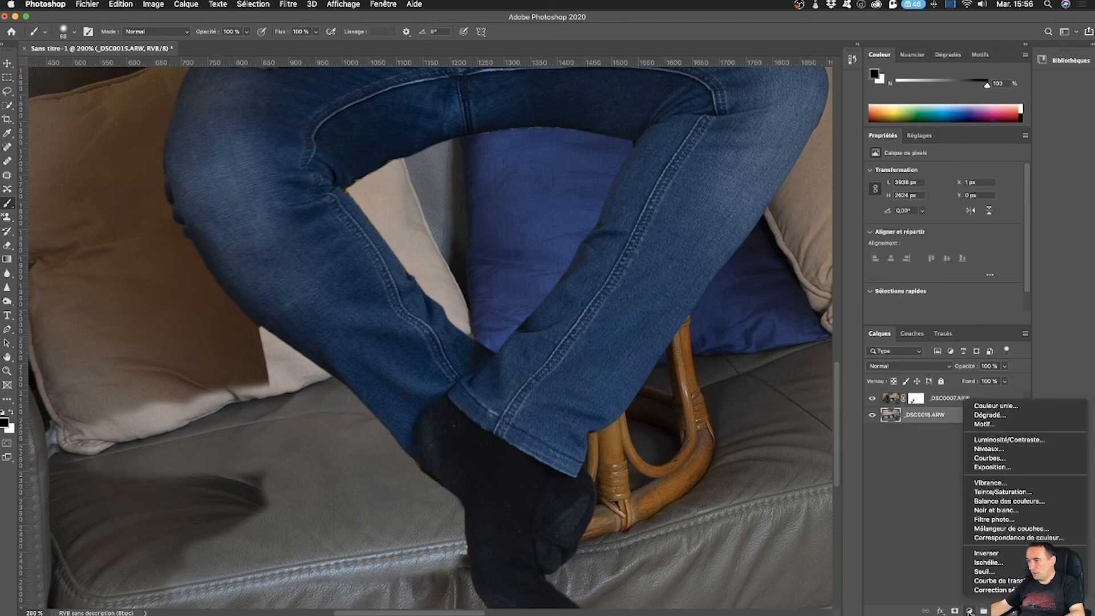
{"action": "left_click", "coordinate": [1031, 450]}
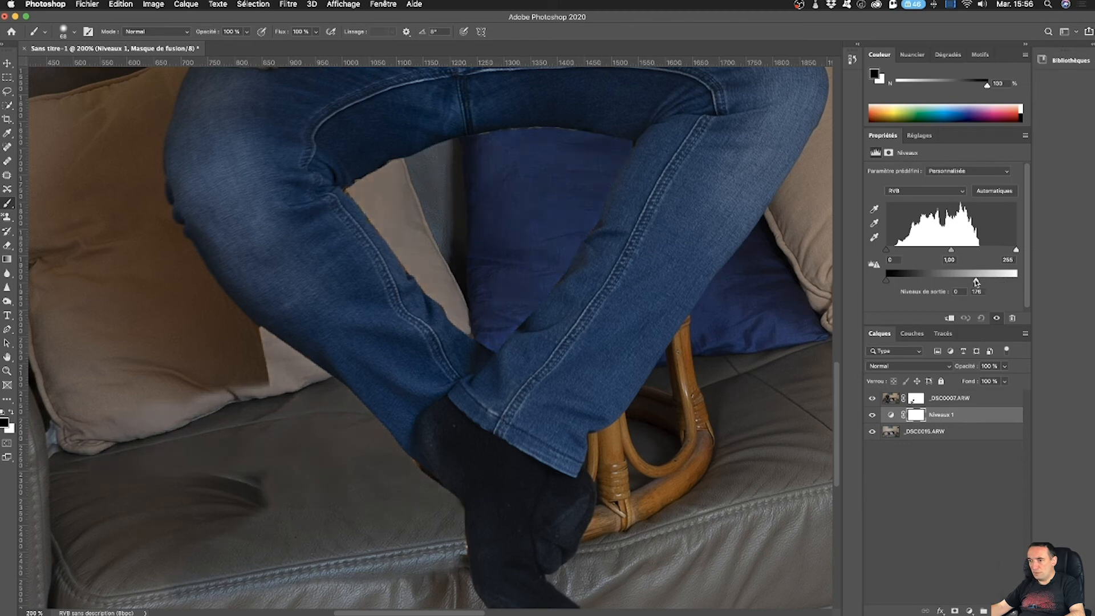
{"action": "left_click_drag", "start_coordinate": [977, 281], "coordinate": [1024, 282]}
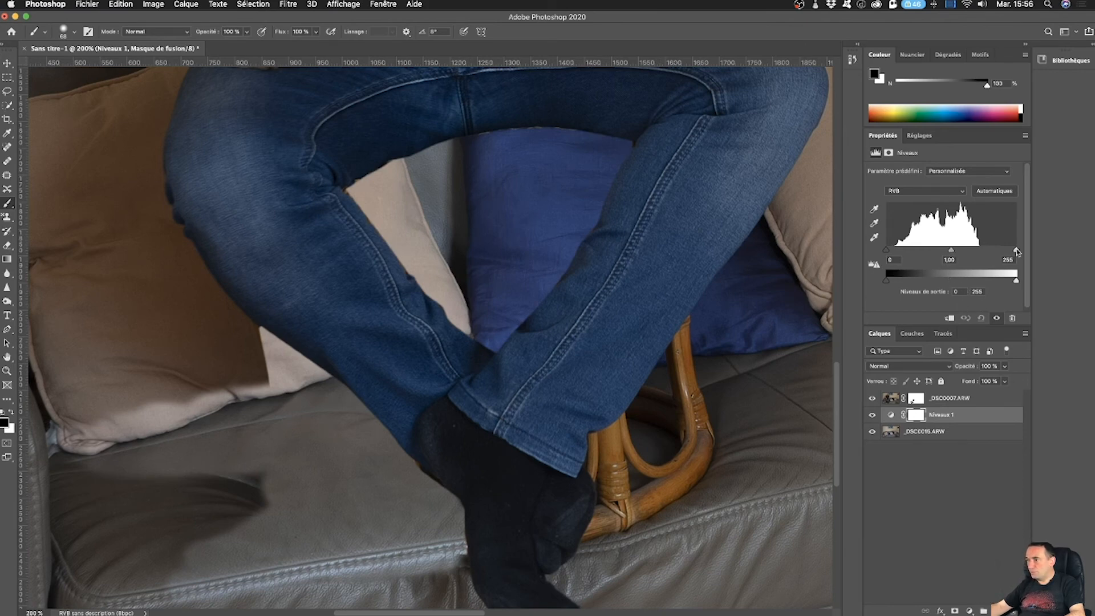
{"action": "mouse_move", "coordinate": [1016, 251]}
{"action": "left_mouse_down"}
{"action": "mouse_move", "coordinate": [985, 252]}
{"action": "mouse_move", "coordinate": [1026, 254]}
{"action": "left_mouse_up"}
{"action": "left_click_drag", "start_coordinate": [951, 253], "coordinate": [963, 252]}
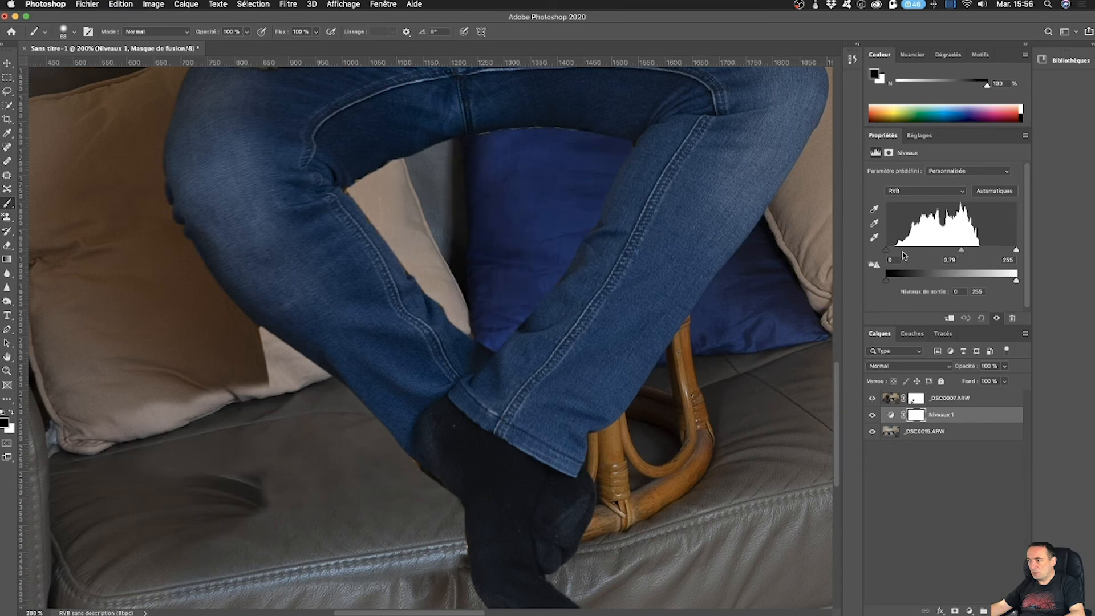
{"action": "left_click_drag", "start_coordinate": [889, 253], "coordinate": [893, 251]}
{"action": "left_click_drag", "start_coordinate": [894, 252], "coordinate": [891, 253]}
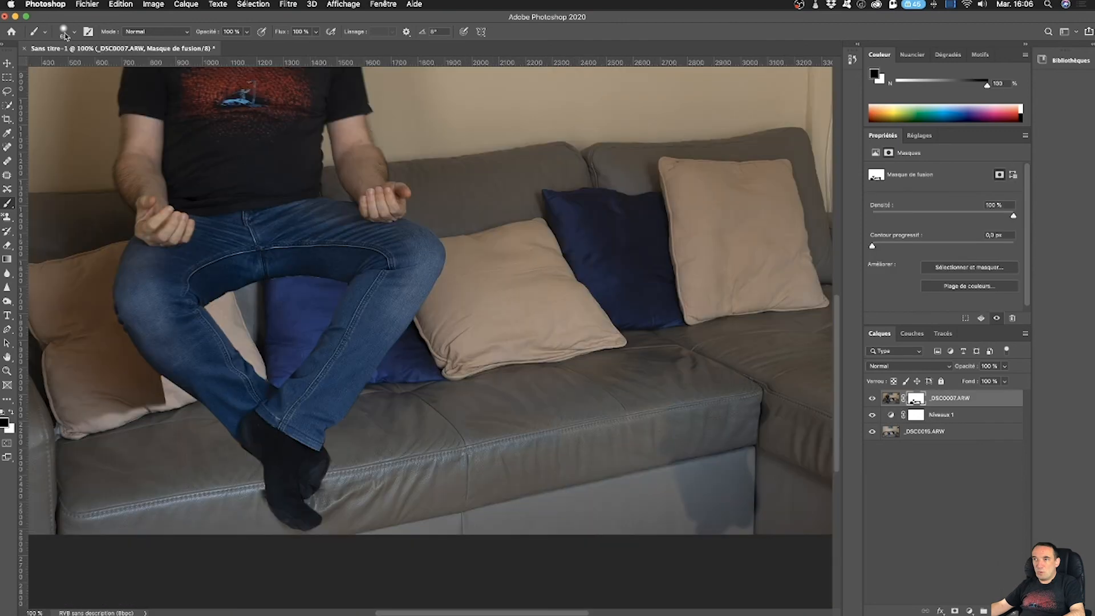
Enlarge the brush and paint black on the _DSC0007.ARW mask along the sofa's lower front to hide the cast shadow
{"action": "left_click", "coordinate": [65, 38]}
{"action": "left_click_drag", "start_coordinate": [85, 69], "coordinate": [131, 68]}
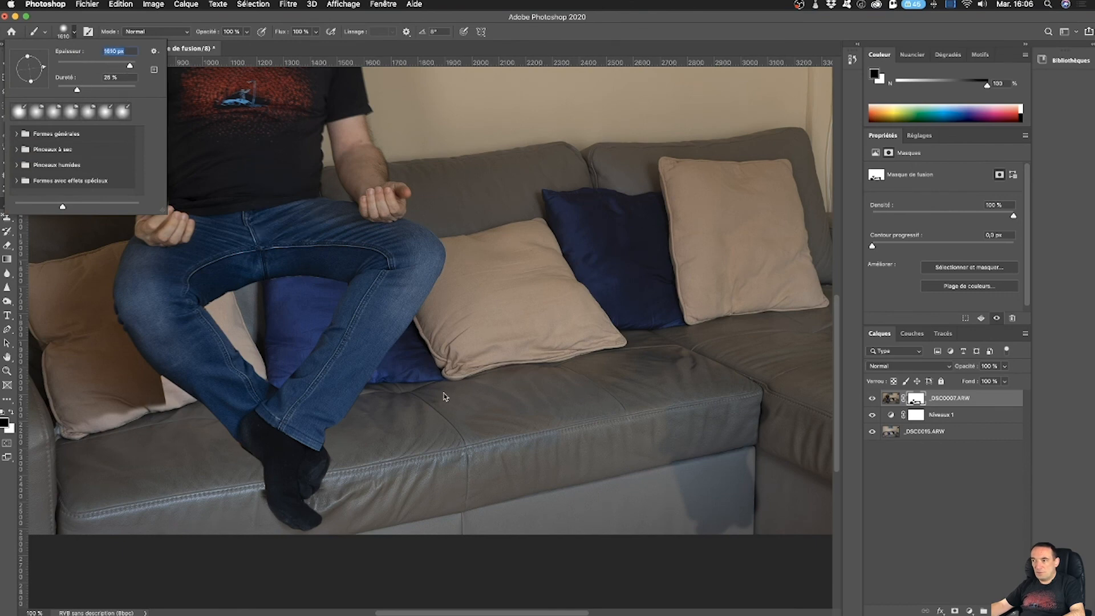
{"action": "scroll", "coordinate": [440, 399], "scroll_direction": "up", "scroll_amount": 1}
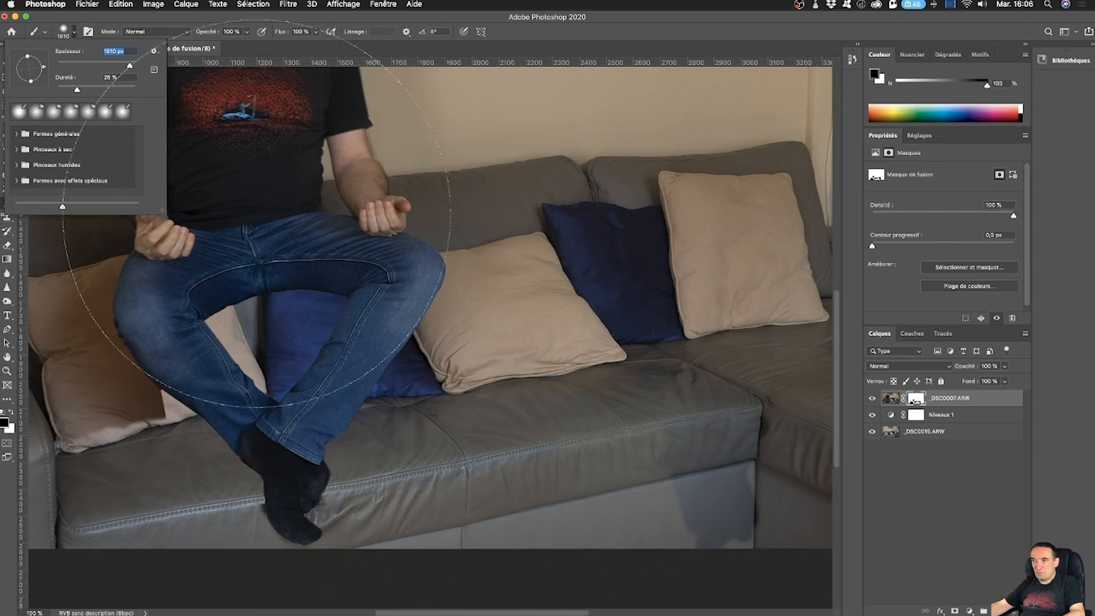
{"action": "left_click_drag", "start_coordinate": [130, 67], "coordinate": [123, 67]}
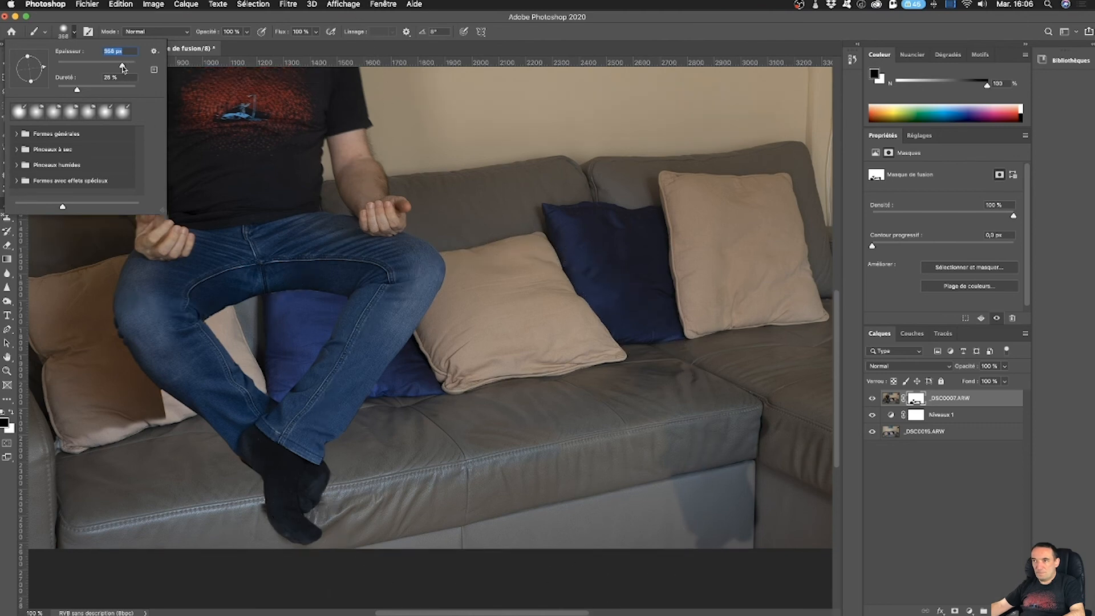
{"action": "mouse_move", "coordinate": [543, 502]}
{"action": "left_mouse_down"}
{"action": "mouse_move", "coordinate": [659, 502]}
{"action": "mouse_move", "coordinate": [634, 519]}
{"action": "mouse_move", "coordinate": [728, 532]}
{"action": "mouse_move", "coordinate": [726, 489]}
{"action": "mouse_move", "coordinate": [765, 514]}
{"action": "left_mouse_up"}
{"action": "mouse_move", "coordinate": [547, 481]}
{"action": "left_mouse_down"}
{"action": "mouse_move", "coordinate": [525, 459]}
{"action": "mouse_move", "coordinate": [427, 464]}
{"action": "mouse_move", "coordinate": [393, 469]}
{"action": "mouse_move", "coordinate": [373, 524]}
{"action": "left_mouse_up"}
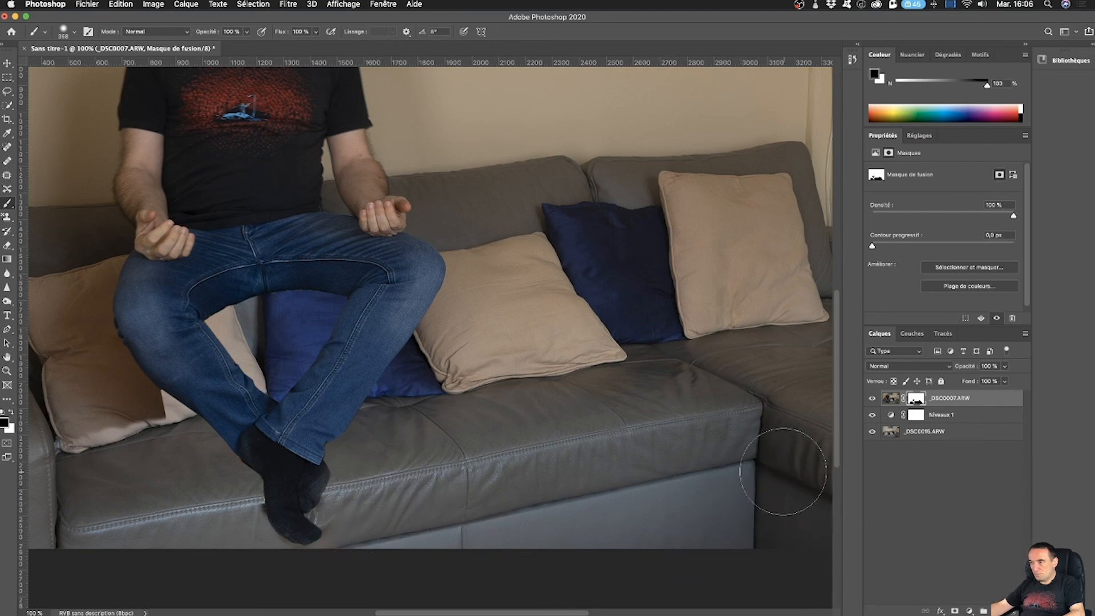
{"action": "scroll", "coordinate": [759, 456], "scroll_direction": "right", "scroll_amount": 10}
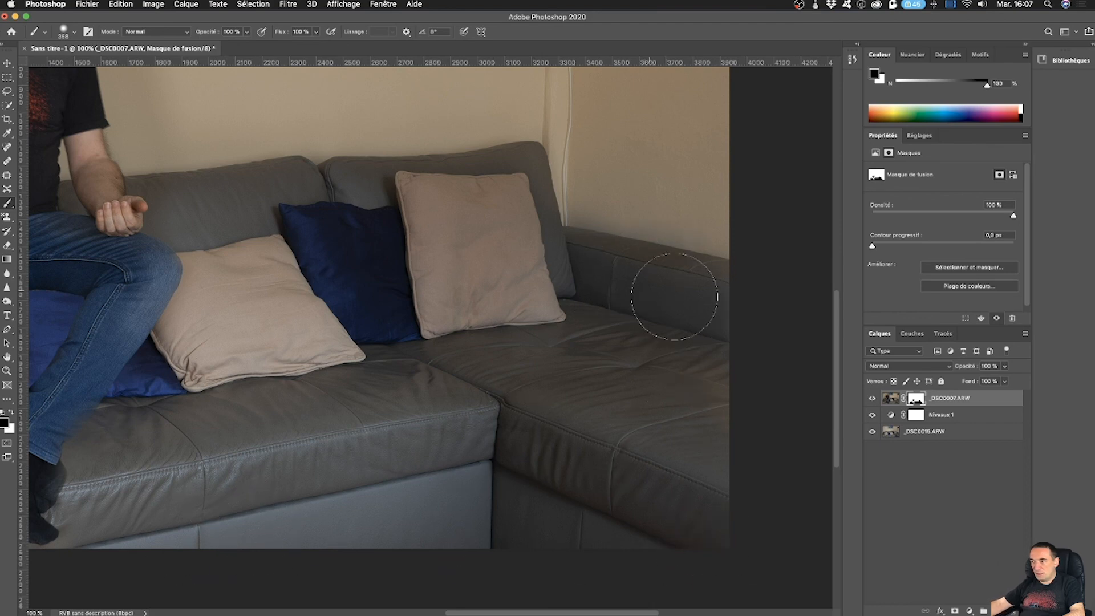
Paint black on the _DSC0007.ARW mask over the cushions and seat beside the man, and check the whole composite for remaining shadows
{"action": "mouse_move", "coordinate": [255, 206]}
{"action": "left_mouse_down"}
{"action": "mouse_move", "coordinate": [362, 287]}
{"action": "mouse_move", "coordinate": [421, 479]}
{"action": "mouse_move", "coordinate": [464, 510]}
{"action": "left_mouse_up"}
{"action": "scroll", "coordinate": [433, 468], "scroll_direction": "left", "scroll_amount": 15}
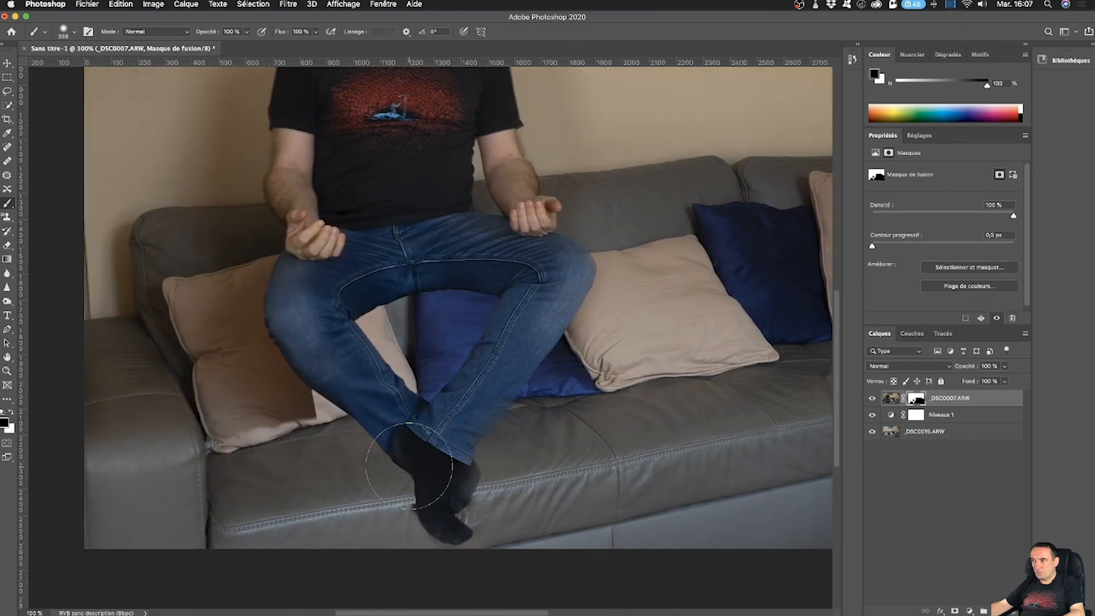
{"action": "scroll", "coordinate": [410, 466], "scroll_direction": "up", "scroll_amount": 6}
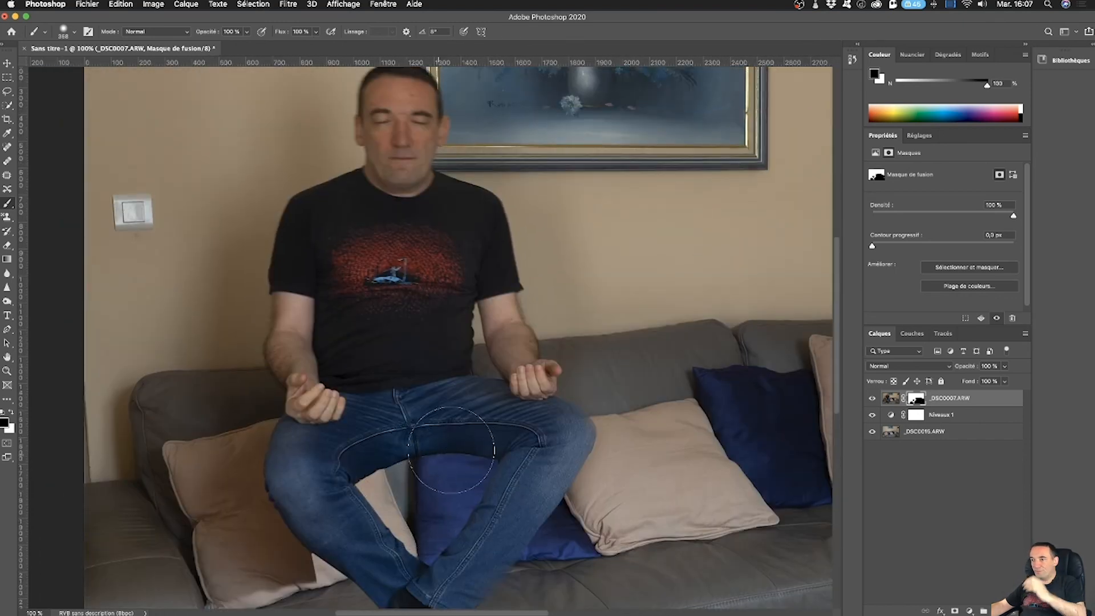
{"action": "scroll", "coordinate": [405, 409], "scroll_direction": "down", "scroll_amount": 3}
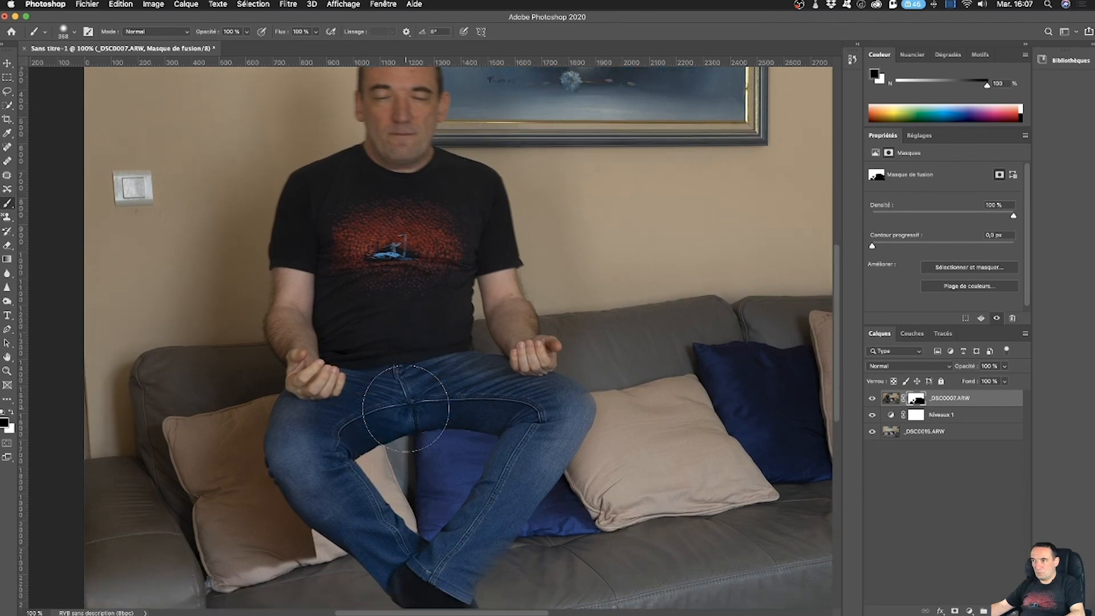
{"action": "scroll", "coordinate": [406, 409], "scroll_direction": "up", "scroll_amount": 2}
{"action": "scroll", "coordinate": [388, 402], "scroll_direction": "down", "scroll_amount": 2}
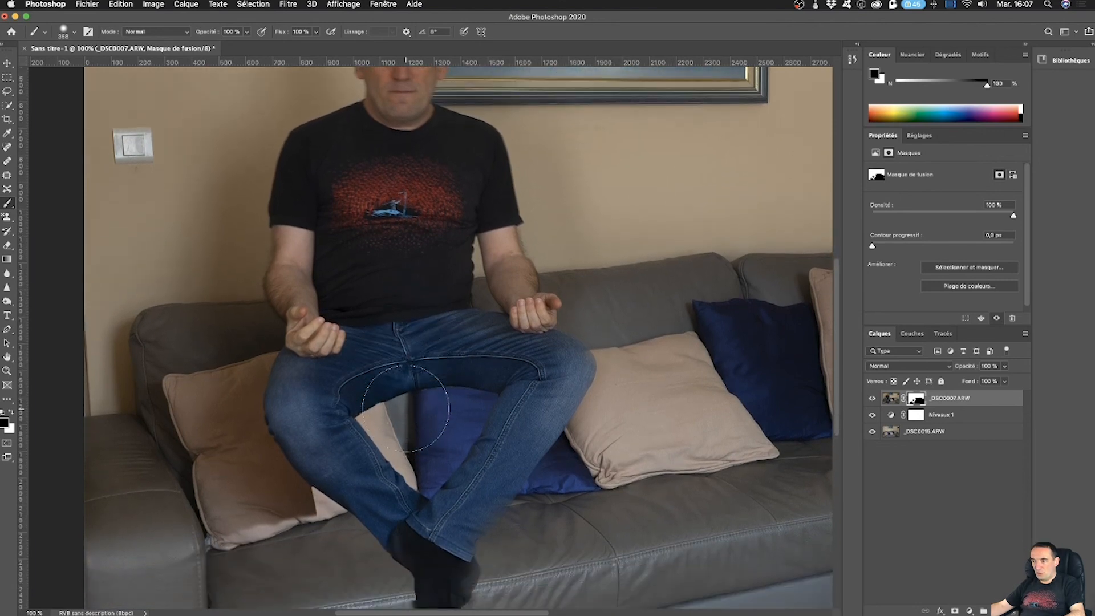
{"action": "scroll", "coordinate": [367, 312], "scroll_direction": "up", "scroll_amount": 10}
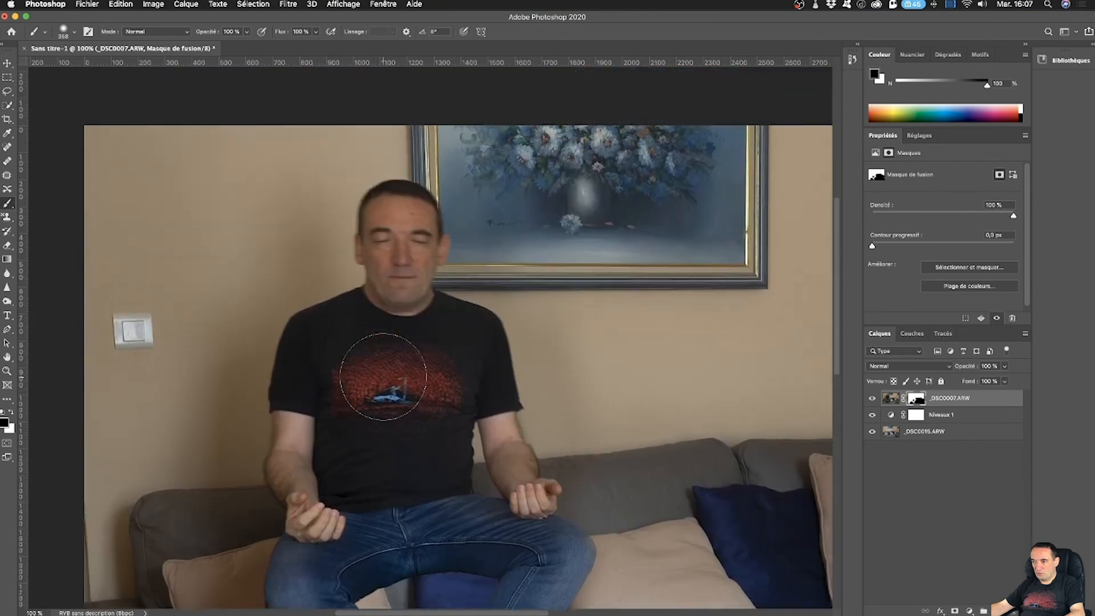
{"action": "scroll", "coordinate": [383, 376], "scroll_direction": "down", "scroll_amount": 15}
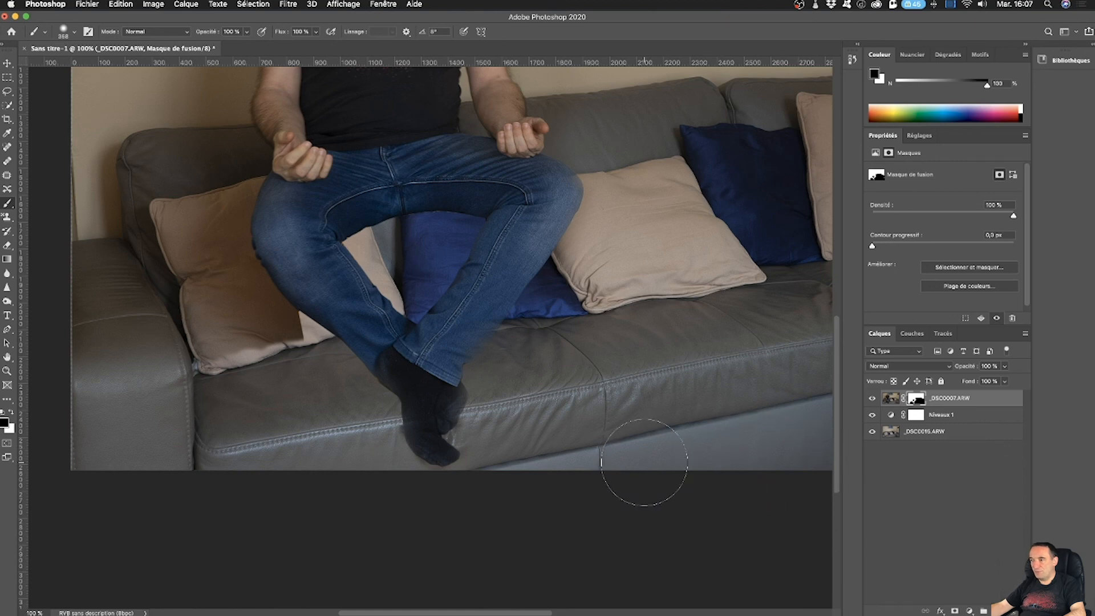
{"action": "key", "text": "super+0"}
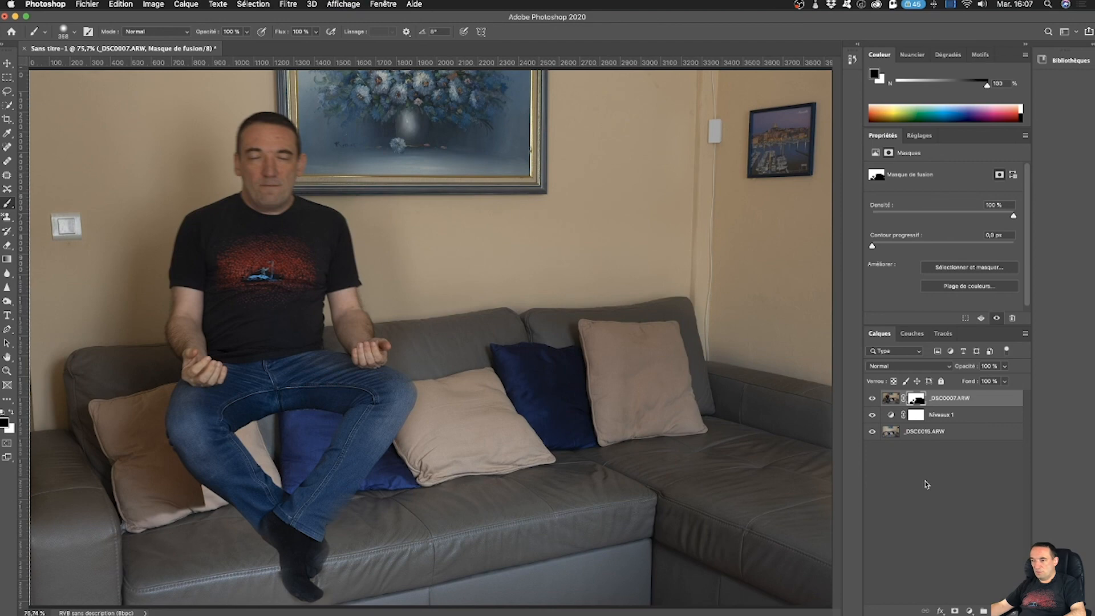
Compare the finished composite with the empty sofa photo and with the unmasked _DSC0007.ARW photo, leaving all layers and the mask enabled
{"action": "left_click", "coordinate": [870, 400]}
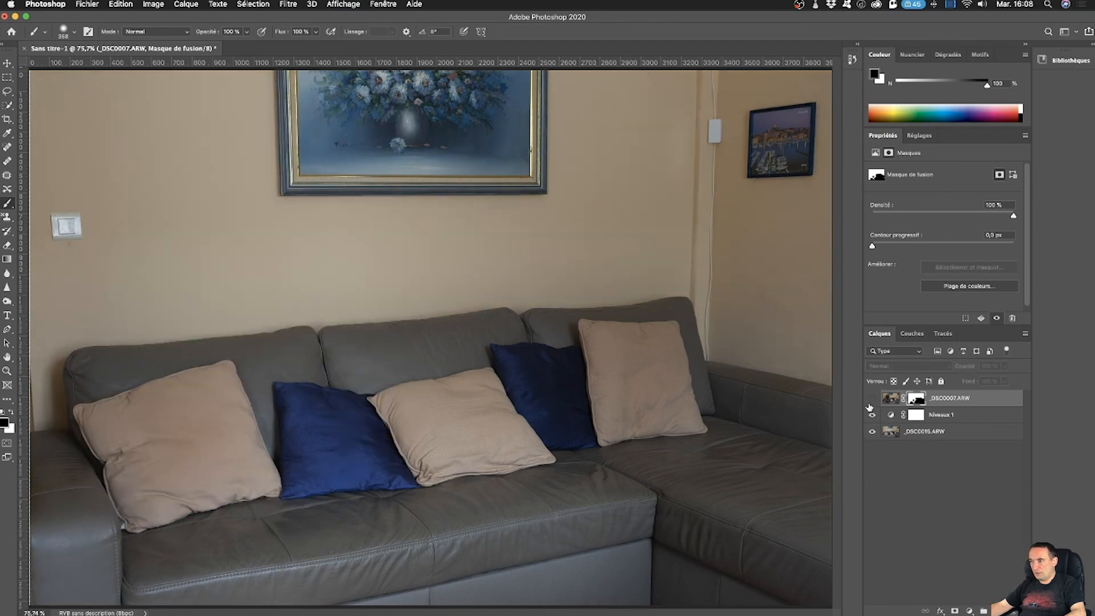
{"action": "left_click", "coordinate": [872, 399]}
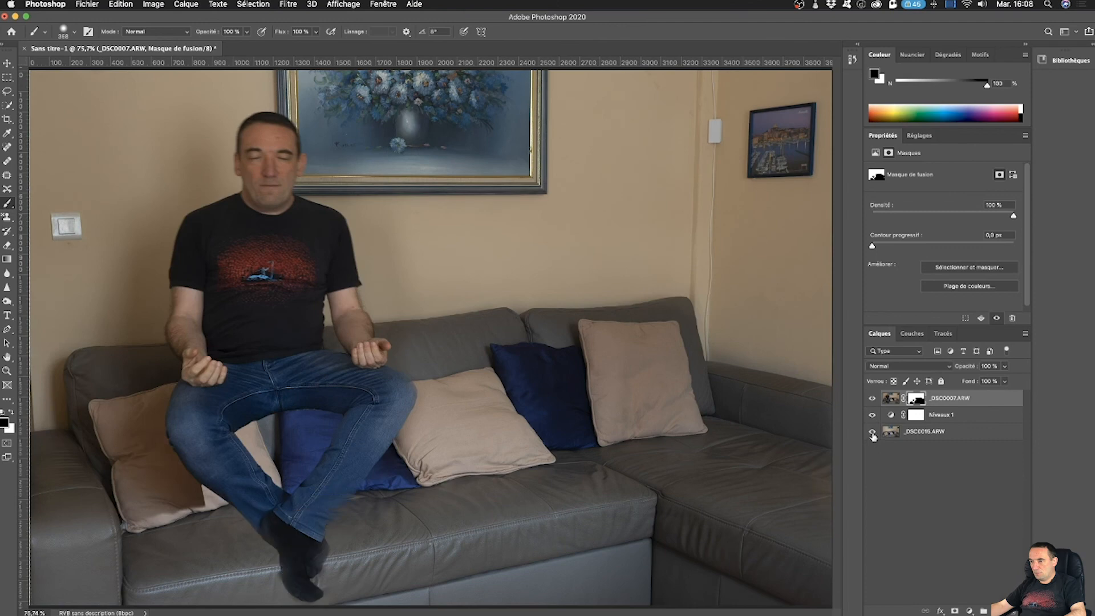
{"action": "left_click", "coordinate": [872, 433]}
{"action": "left_click", "coordinate": [872, 432]}
{"action": "left_click", "coordinate": [918, 403], "text": "shift"}
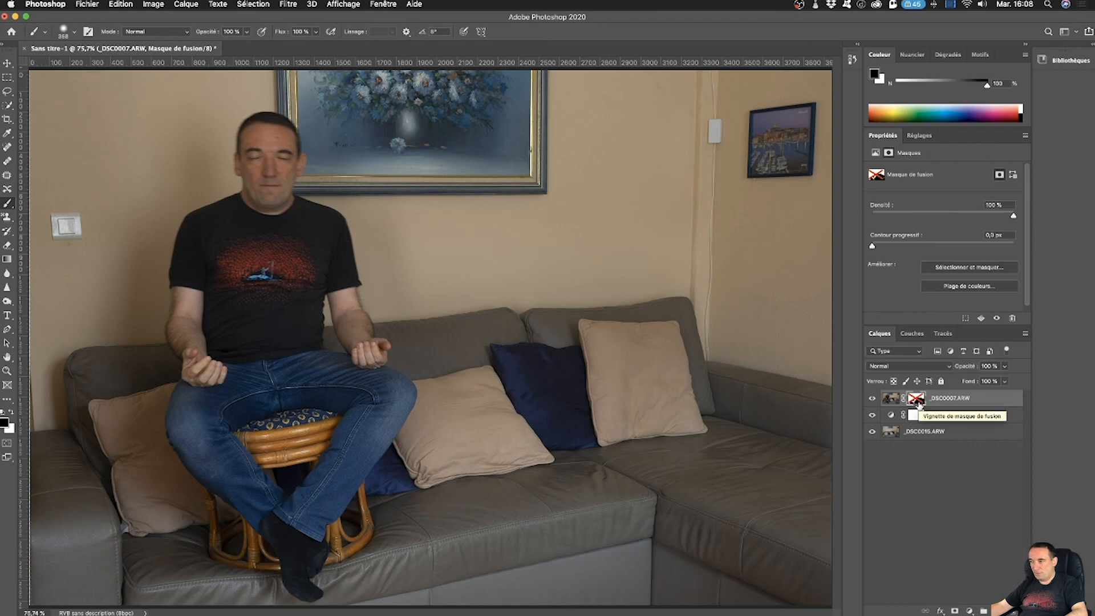
{"action": "left_click", "coordinate": [919, 403], "text": "shift"}
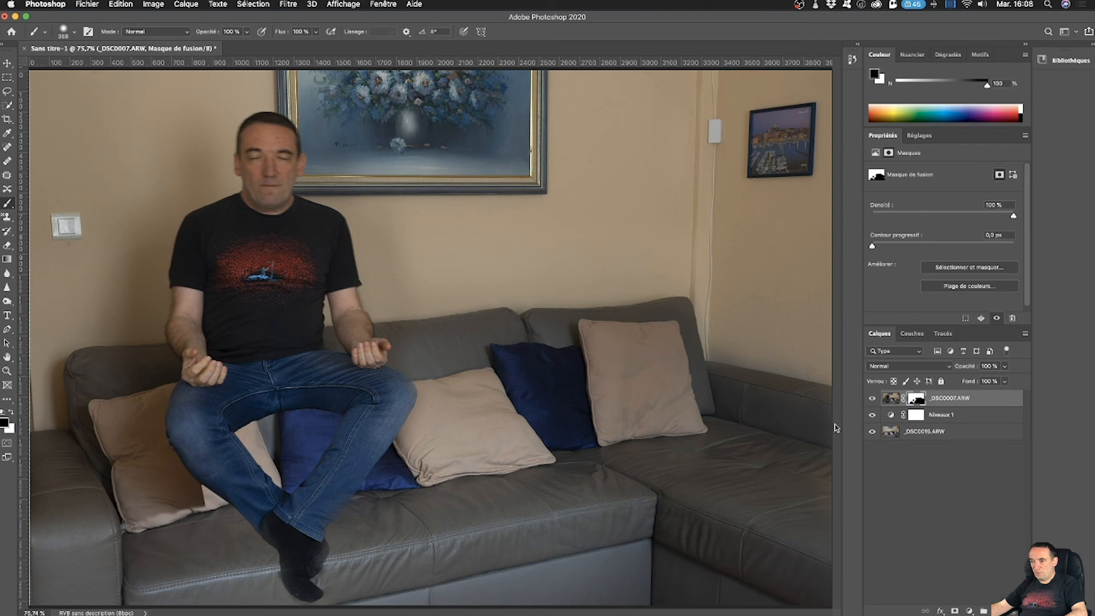